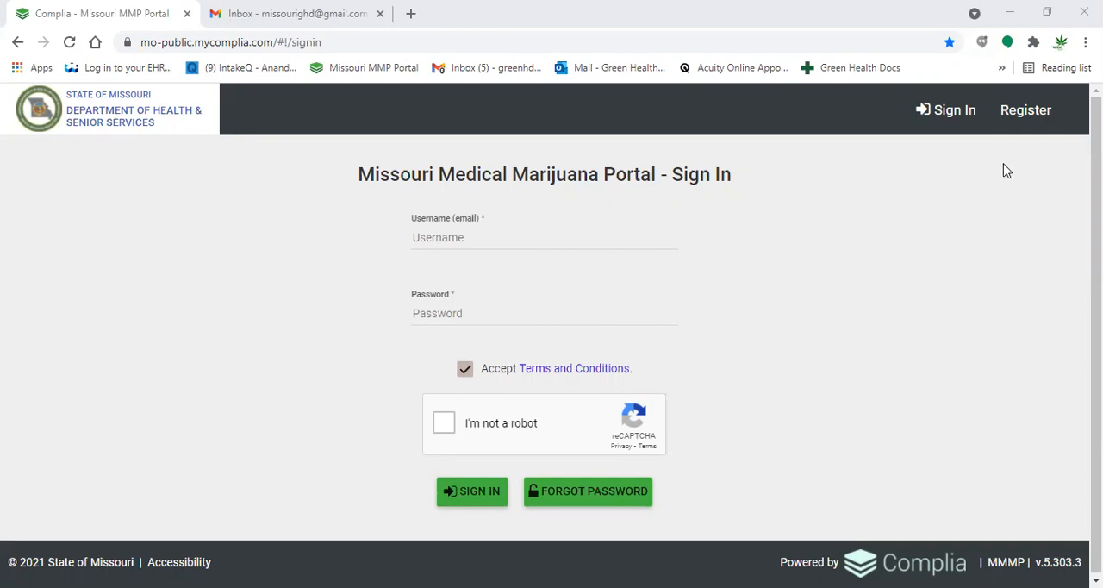
# - Open the portal's registration form and enter the applicant's legal first and last name
pyautogui.click(1025, 112)
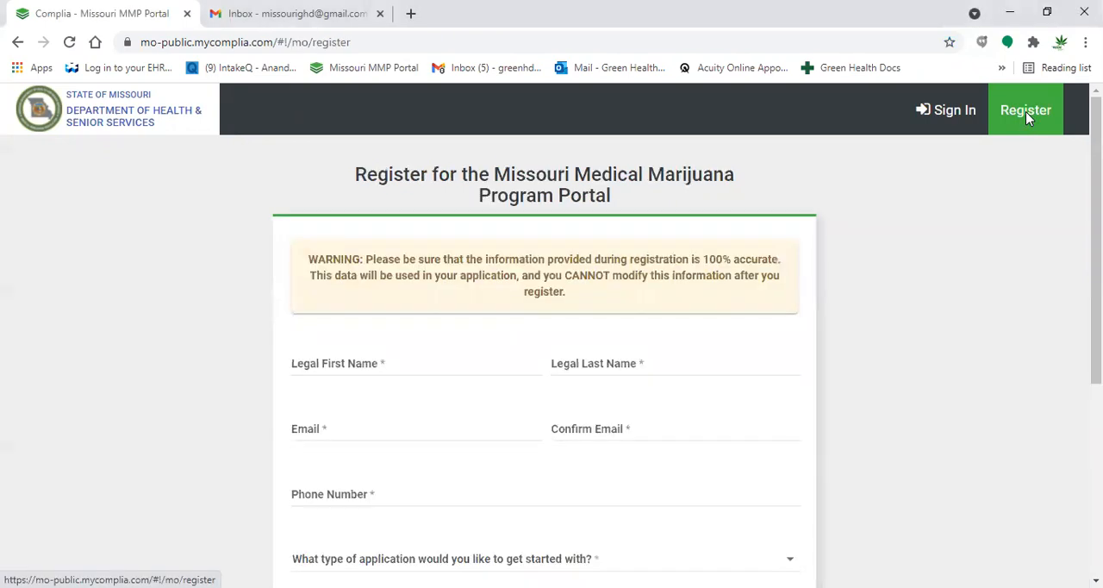
pyautogui.scroll(-1, 663, 352)
pyautogui.scroll(-1, 663, 352)
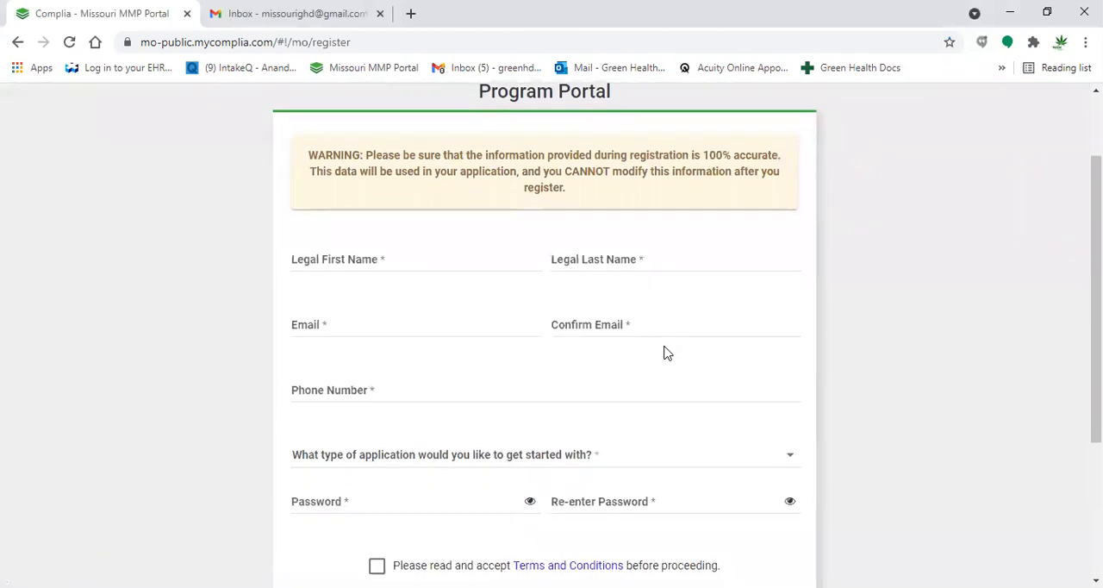
pyautogui.click(383, 250)
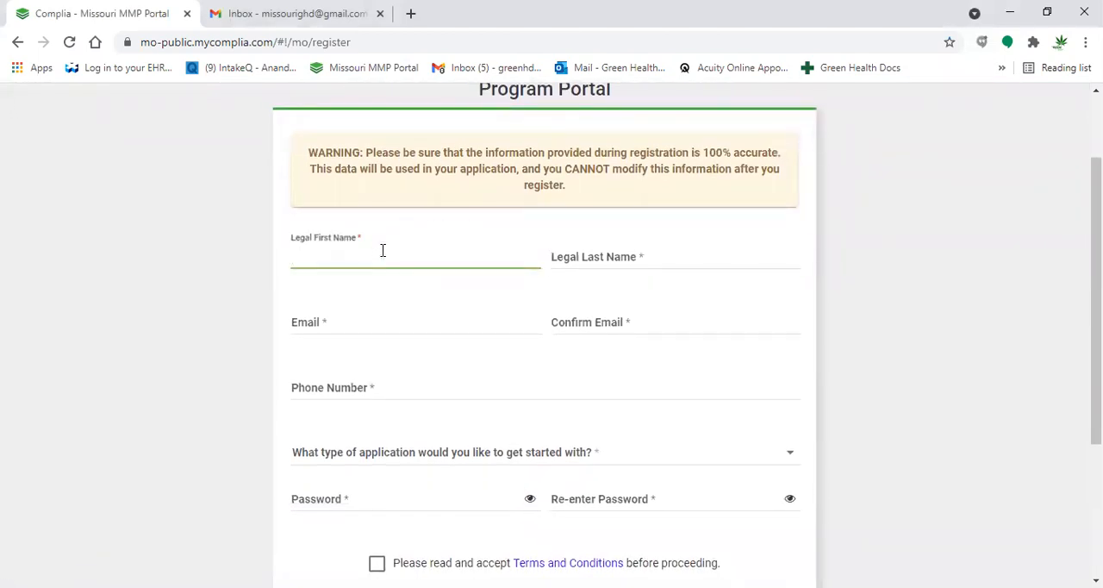
pyautogui.click(654, 251)
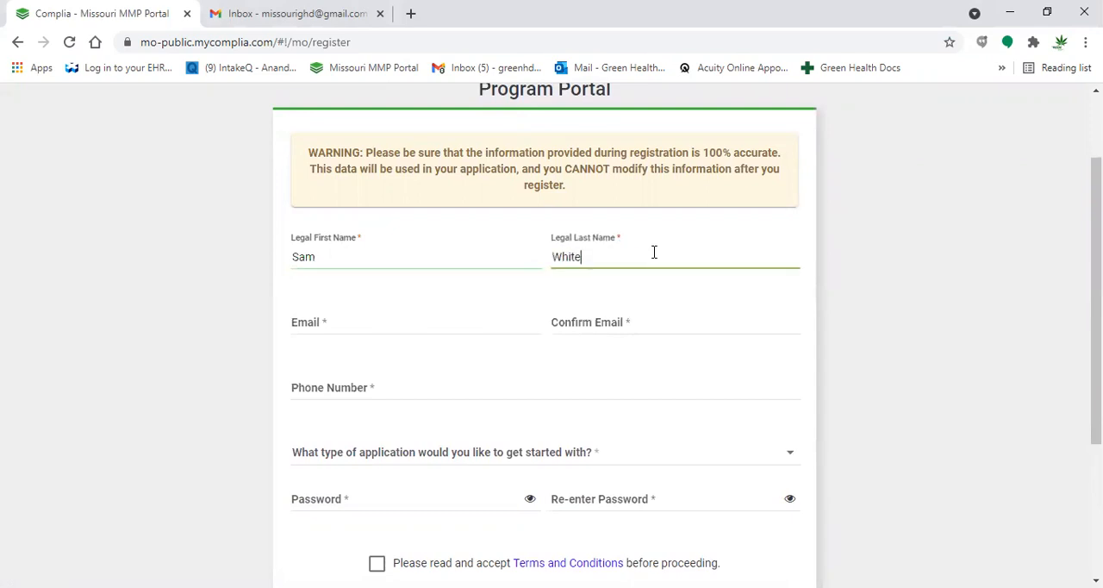
# - Enter the applicant's e-mail address and repeat it in the confirmation field
pyautogui.click(456, 322)
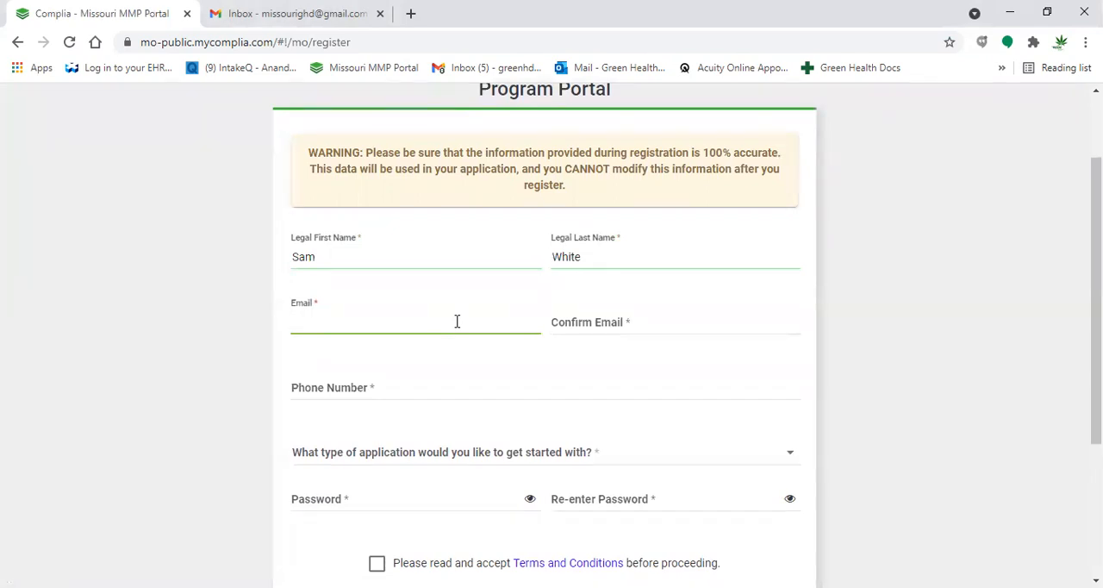
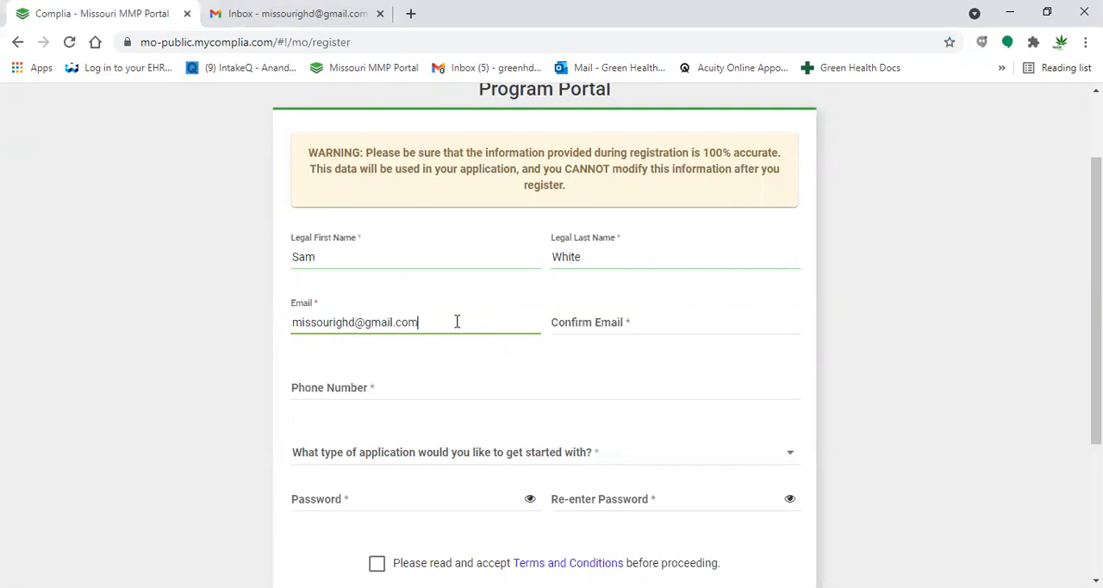
pyautogui.click(600, 316)
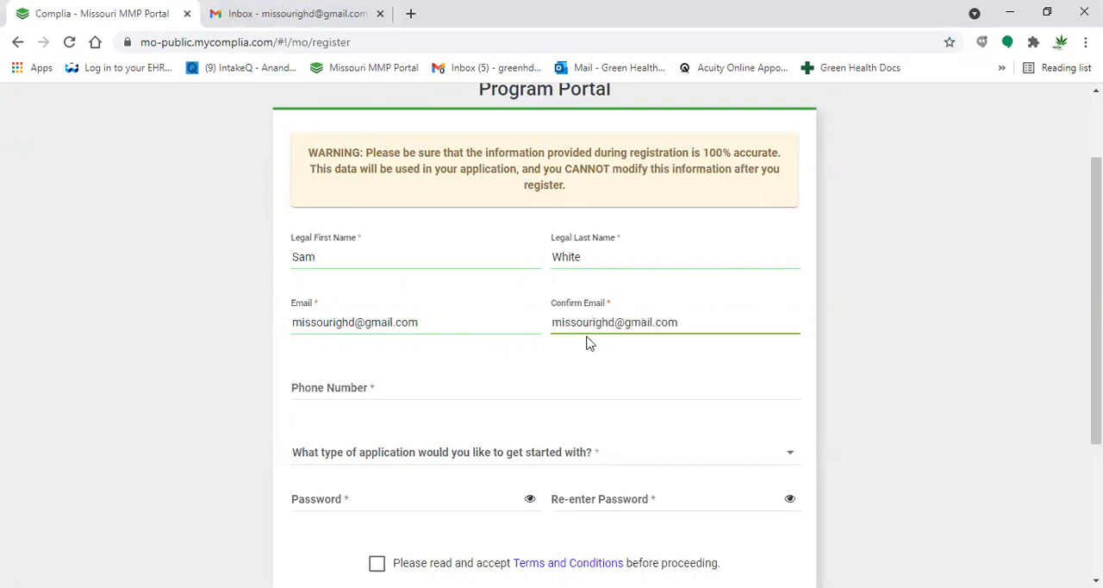
# - Enter the applicant's phone number and choose Patient / Caregiver / Physician as the application type
pyautogui.click(490, 398)
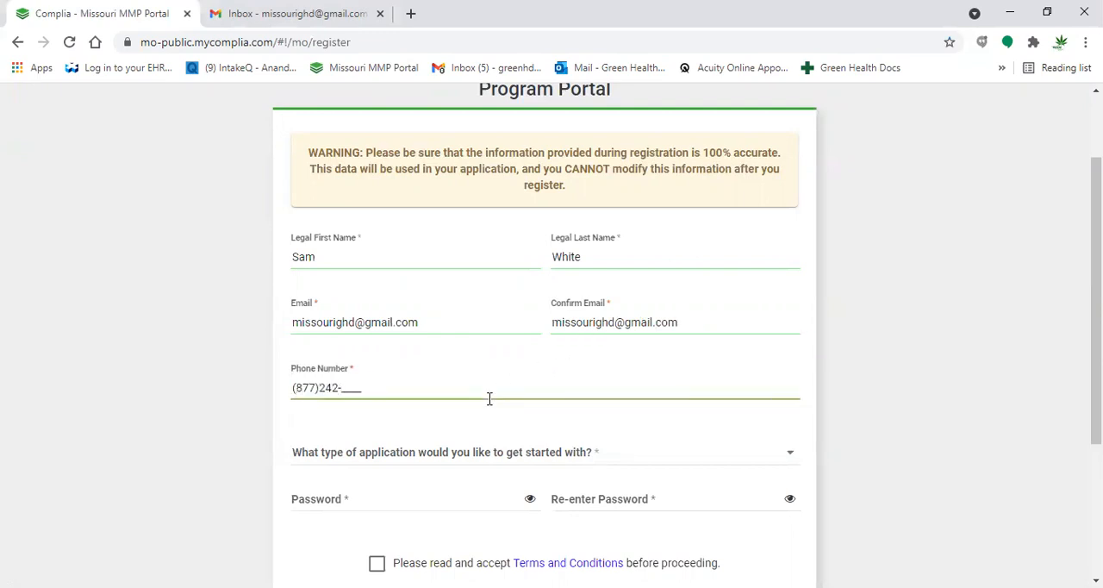
pyautogui.scroll(-2, 489, 398)
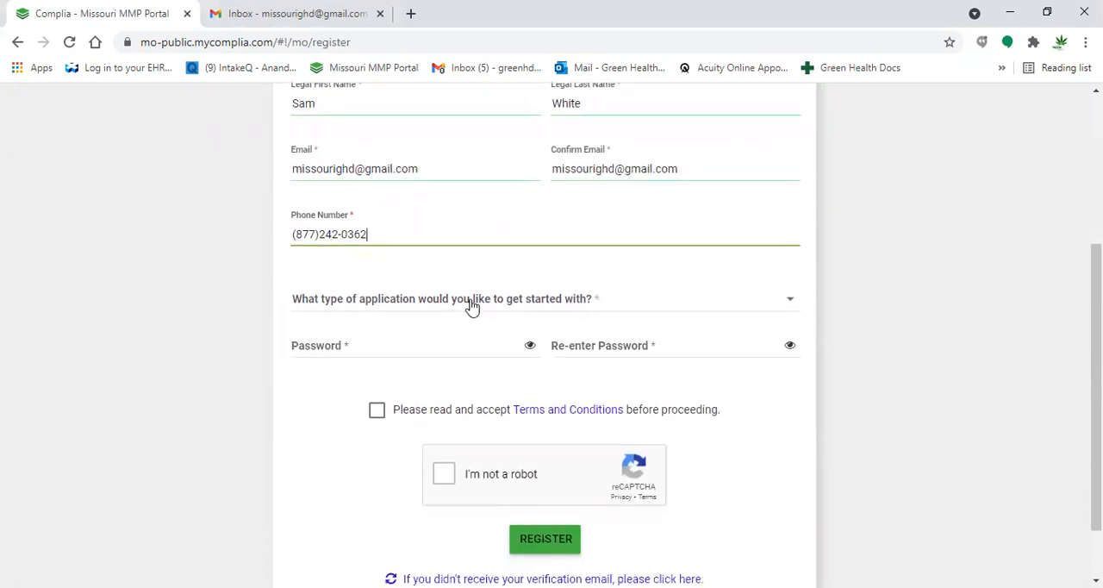
pyautogui.click(472, 307)
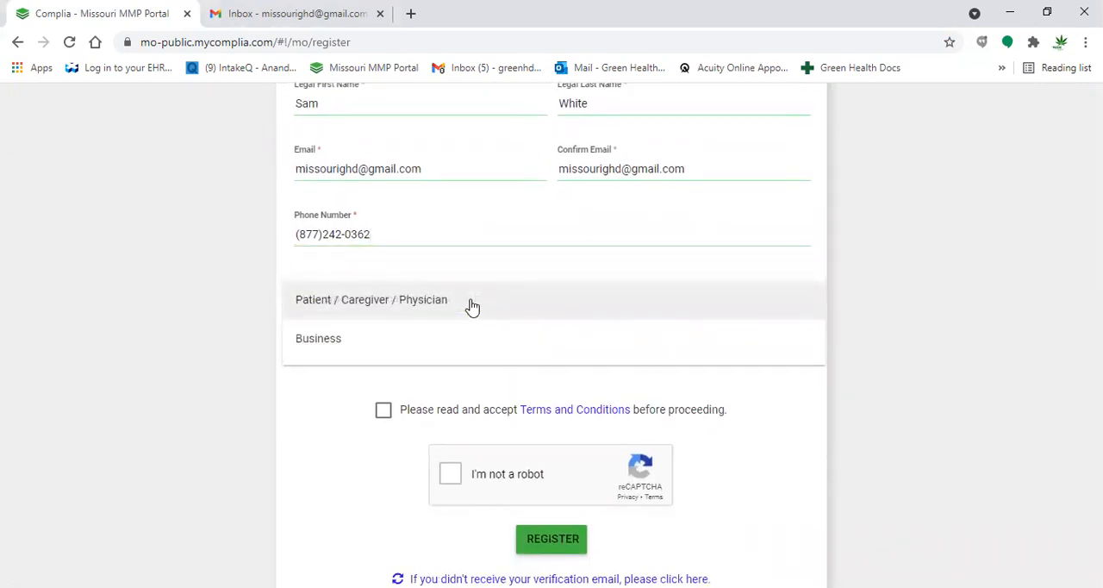
pyautogui.click(427, 318)
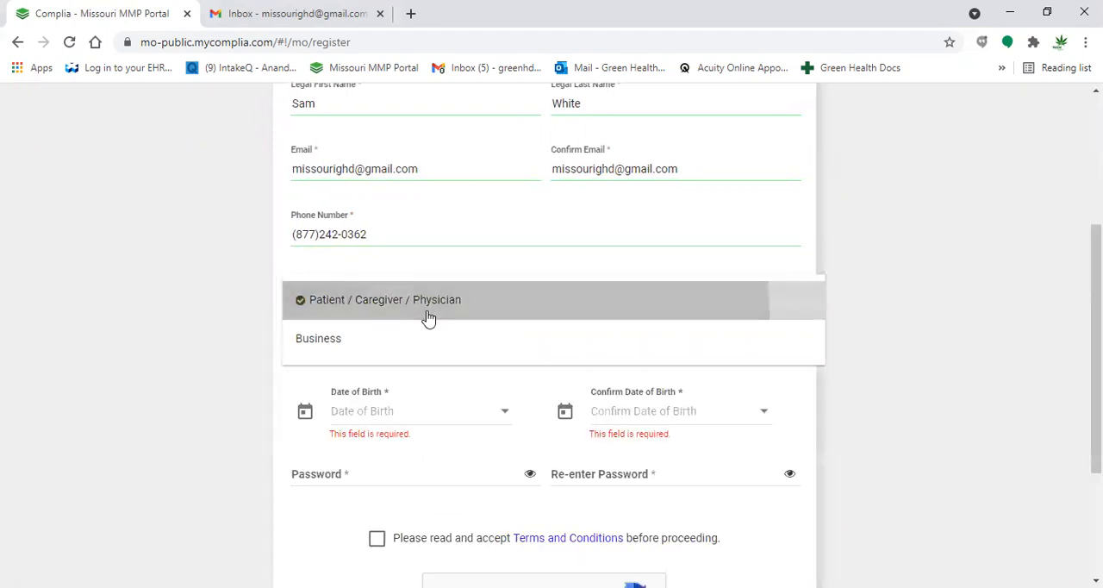
# - Enter the applicant's Social Security number and repeat it in the confirmation field
pyautogui.scroll(-1, 426, 318)
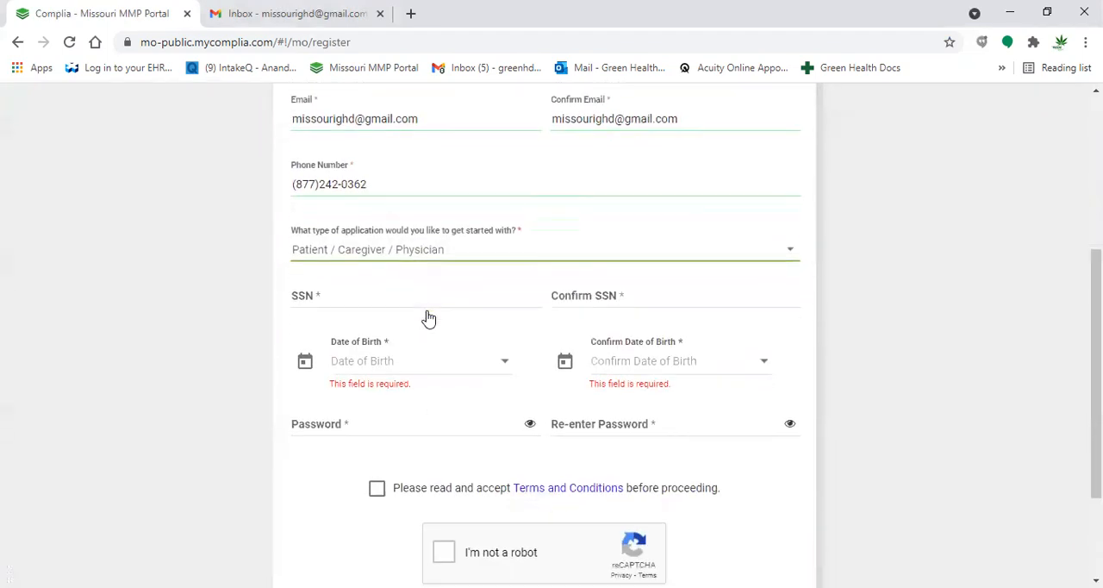
pyautogui.click(368, 296)
pyautogui.write('123-45-6789')
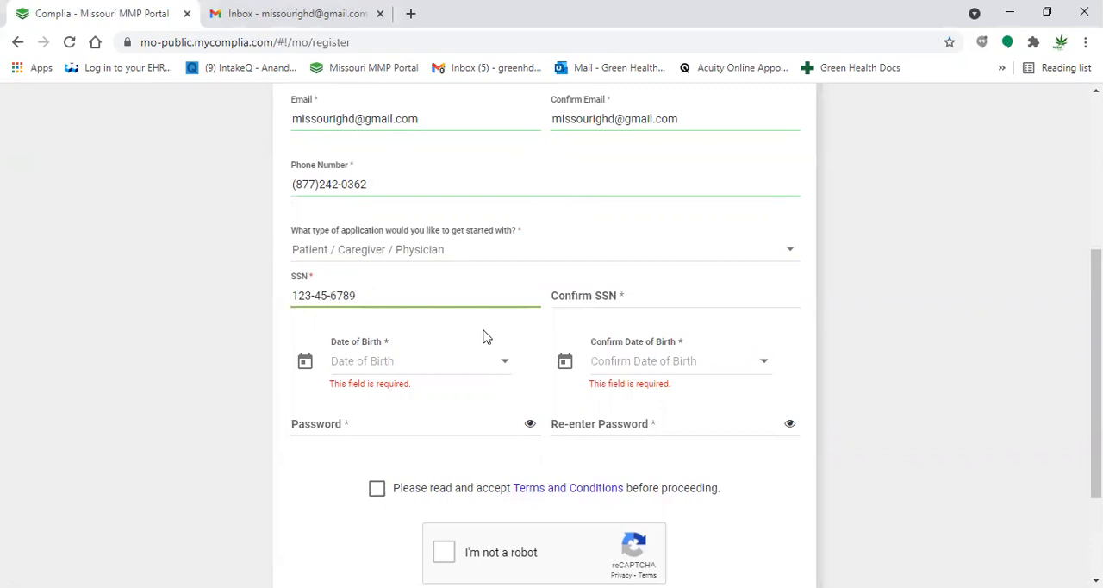
pyautogui.click(633, 291)
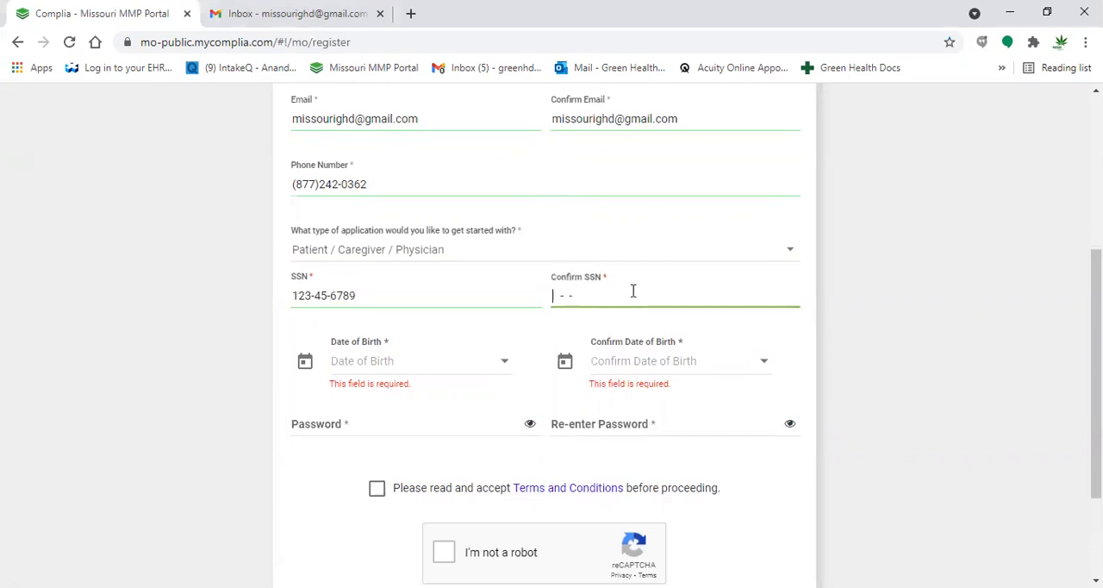
pyautogui.write('123-')
pyautogui.write('45')
pyautogui.write('6788')
pyautogui.write('9')
# - Enter the applicant's date of birth and repeat it in the confirmation field
pyautogui.click(389, 366)
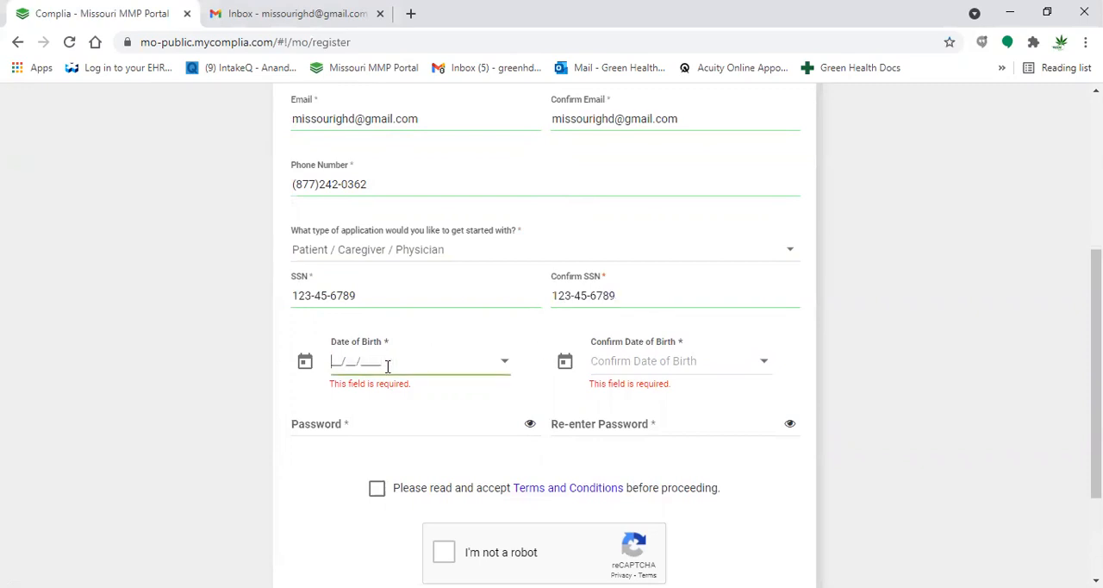
pyautogui.write('09/11/')
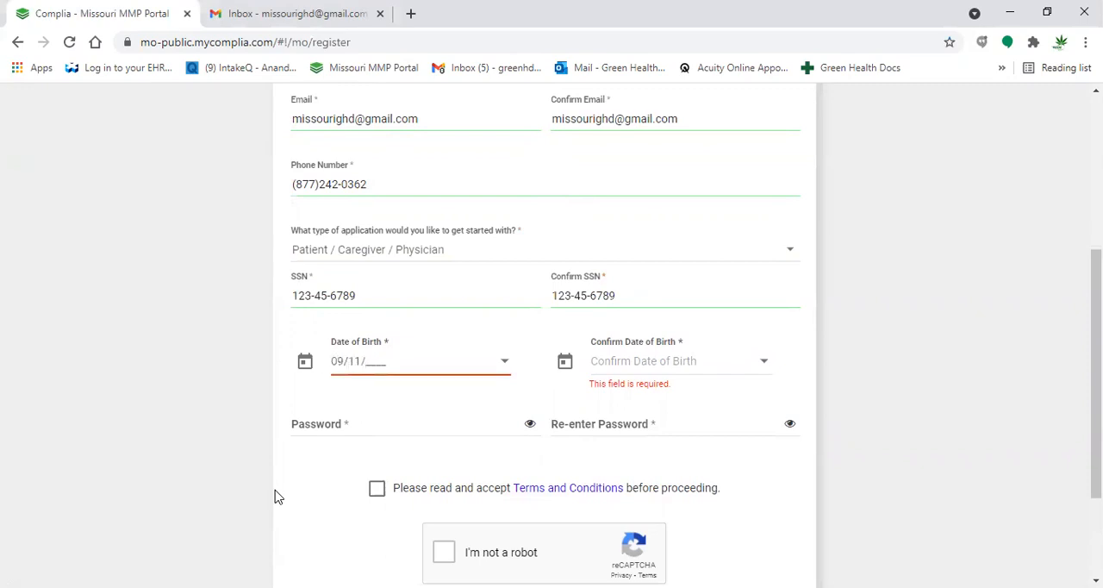
pyautogui.write('1996')
pyautogui.click(617, 362)
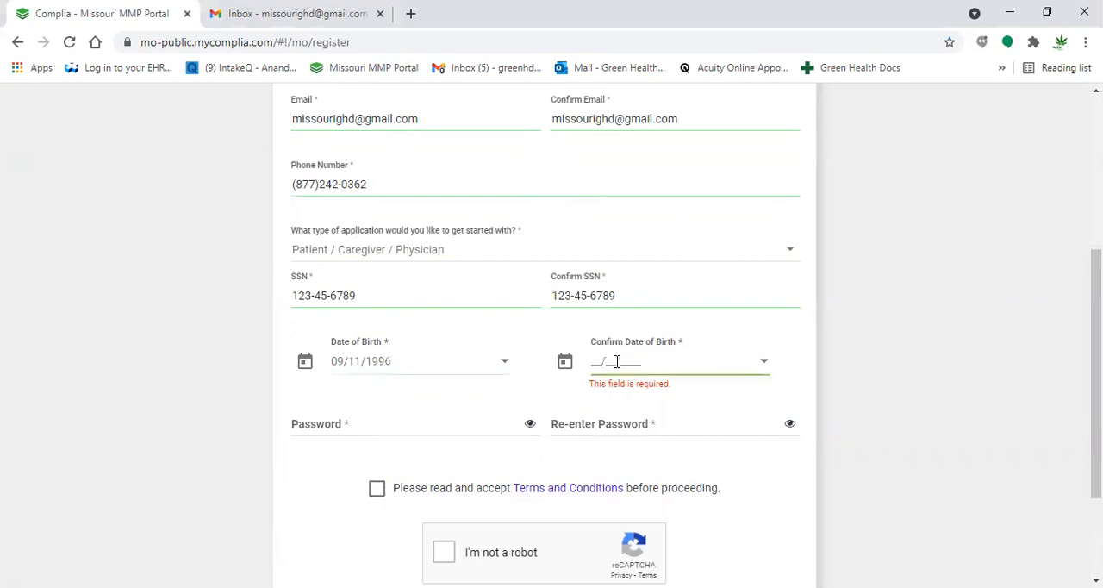
pyautogui.write('09/11/1996')
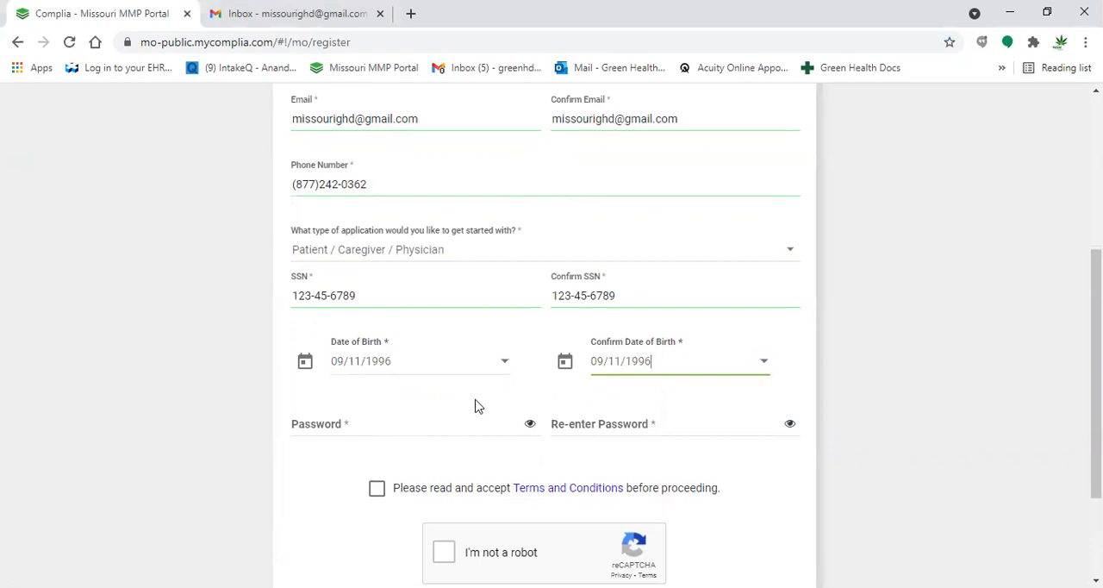
# - Enter the account password and re-enter it for confirmation, with both password fields set to show their text
pyautogui.click(530, 423)
pyautogui.click(418, 431)
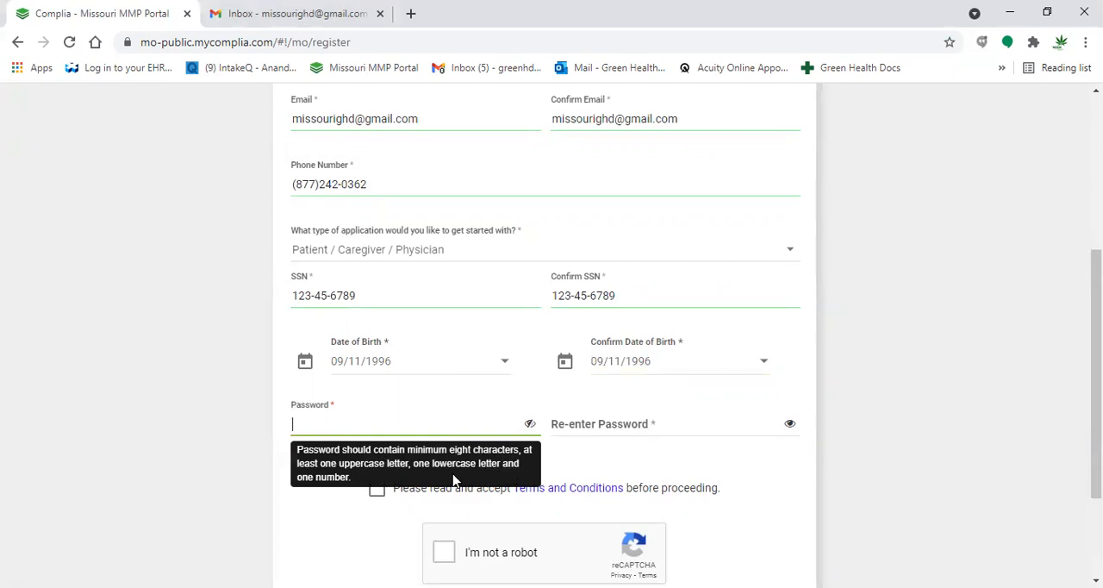
pyautogui.click(596, 418)
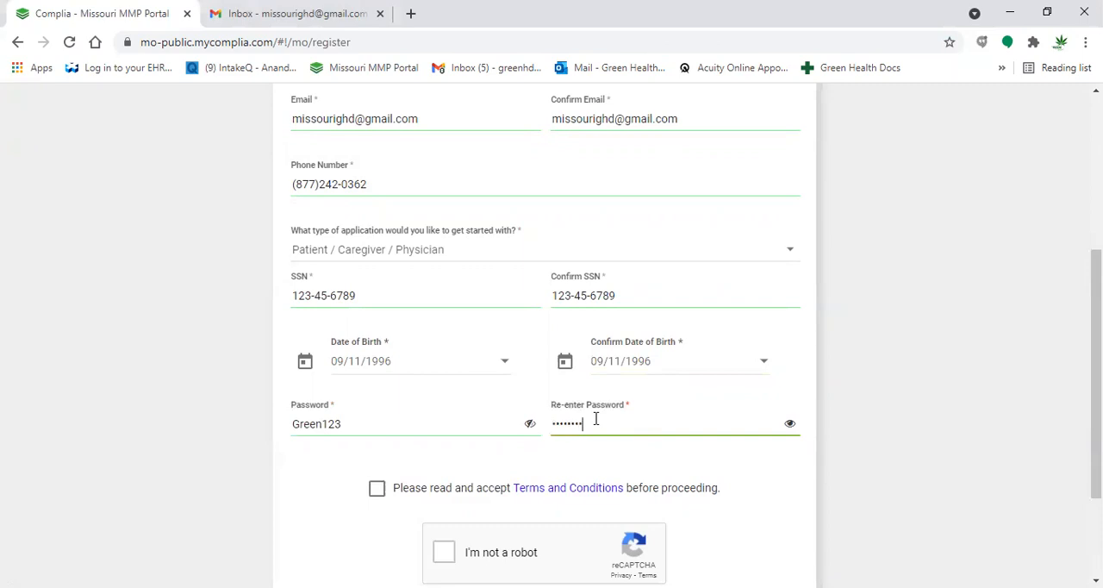
pyautogui.click(790, 426)
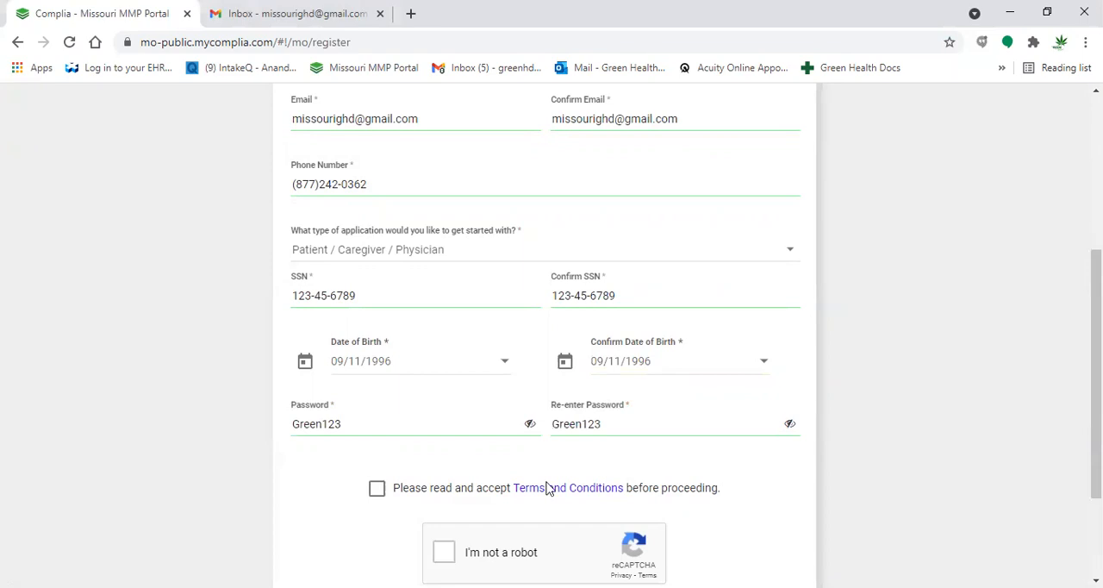
# - Accept the Terms and Conditions, complete the reCAPTCHA check and submit the registration
pyautogui.scroll(-1, 526, 479)
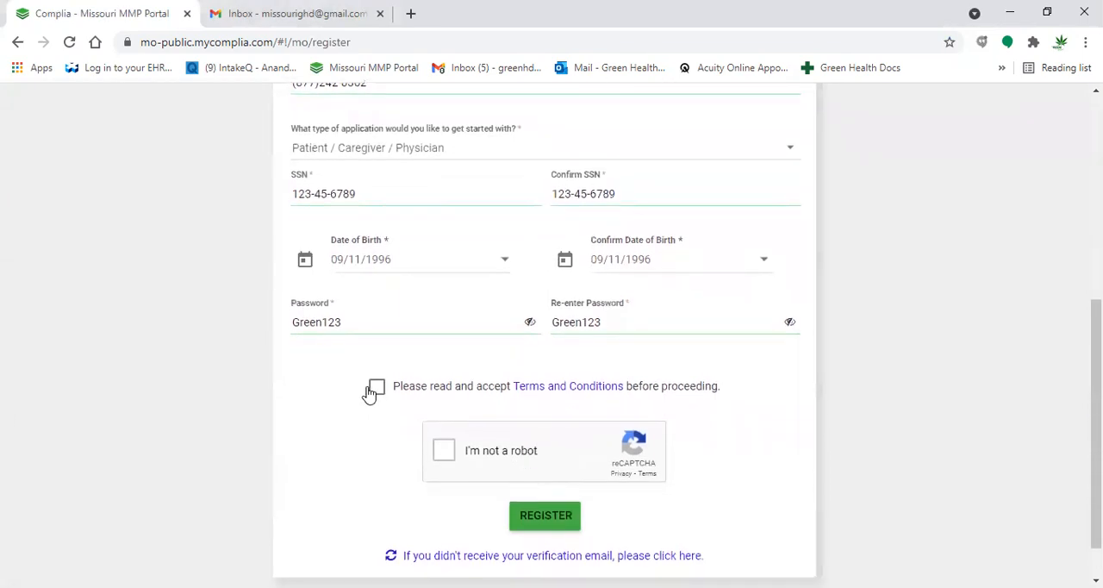
pyautogui.click(376, 387)
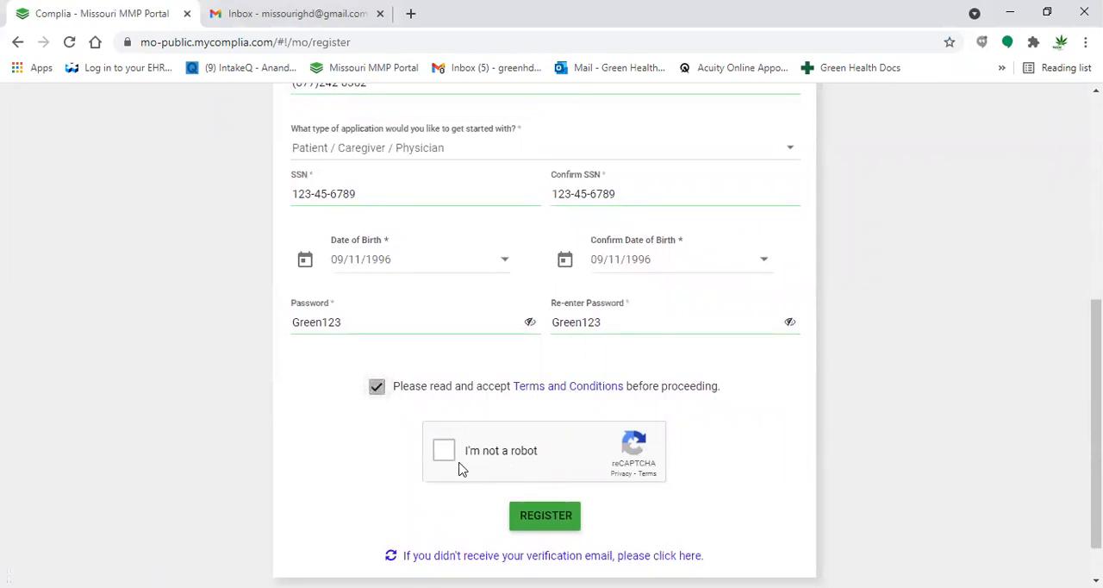
pyautogui.click(444, 452)
pyautogui.click(554, 521)
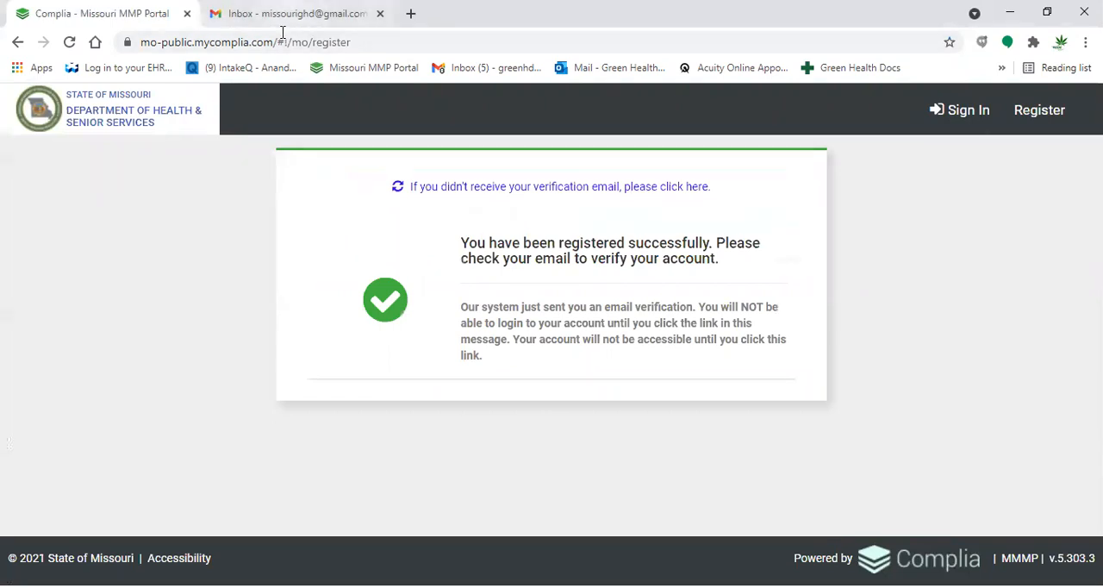
# - Switch to the Gmail inbox and verify the account from the "Verify your Complia Account" message
pyautogui.click(285, 18)
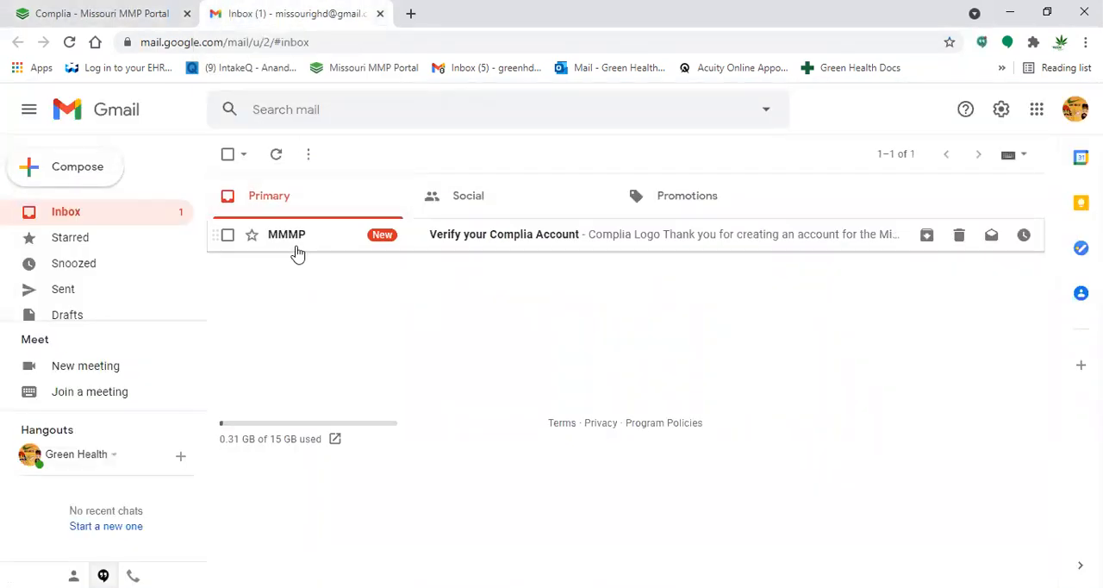
pyautogui.click(481, 244)
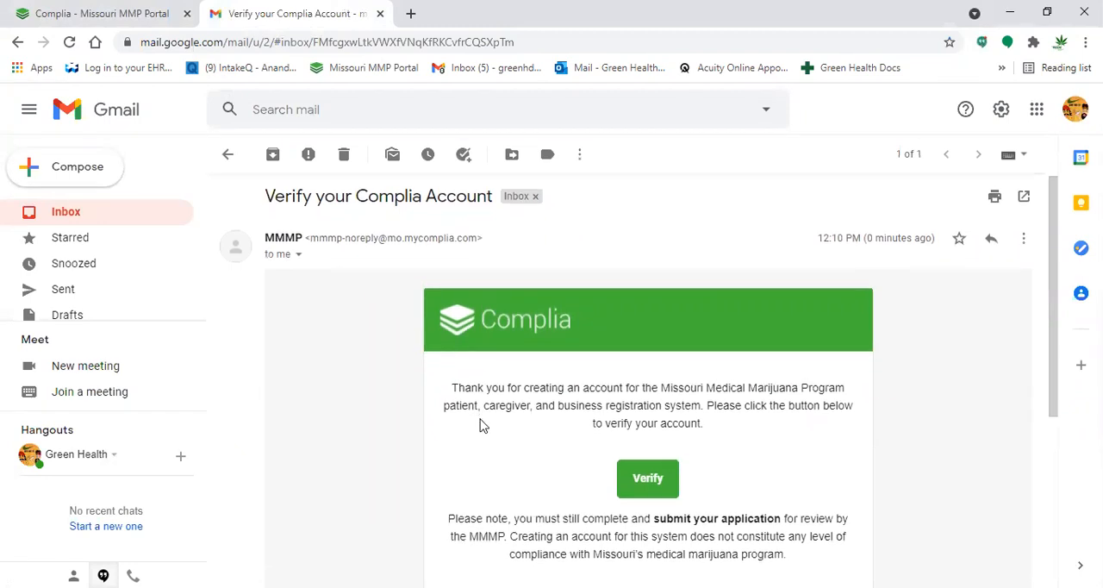
pyautogui.scroll(-1, 480, 424)
pyautogui.scroll(-1, 482, 425)
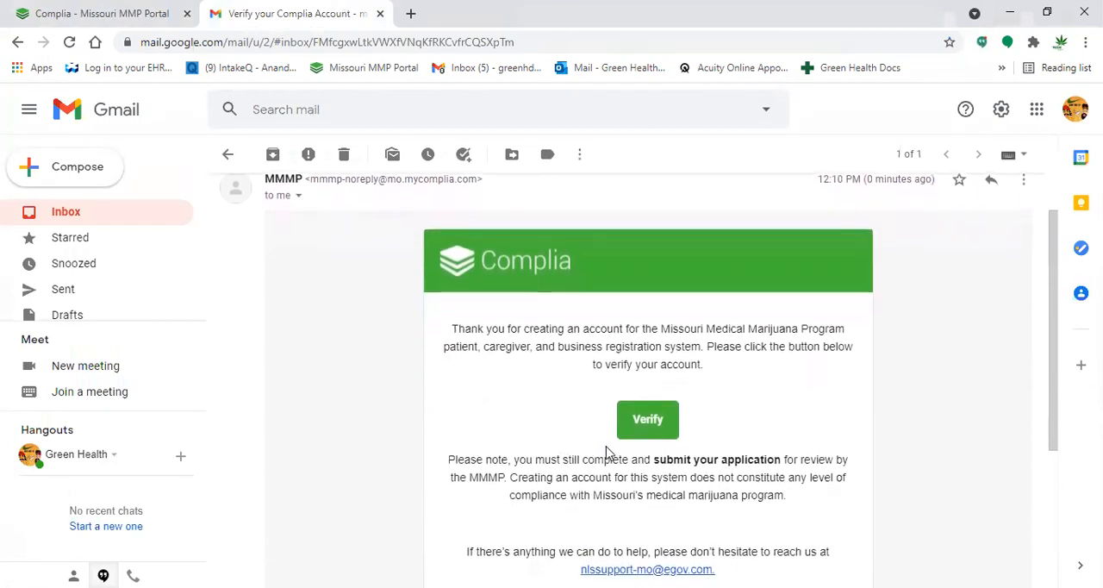
pyautogui.click(648, 419)
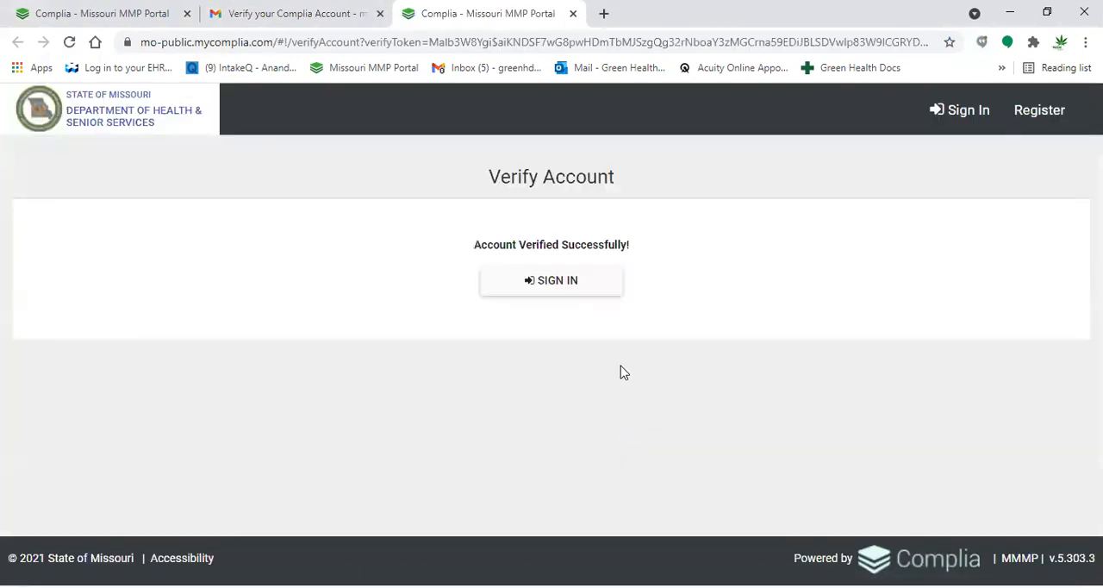
# - Sign in to the verified portal account with the registered e-mail address and account password, completing the reCAPTCHA check
pyautogui.click(551, 284)
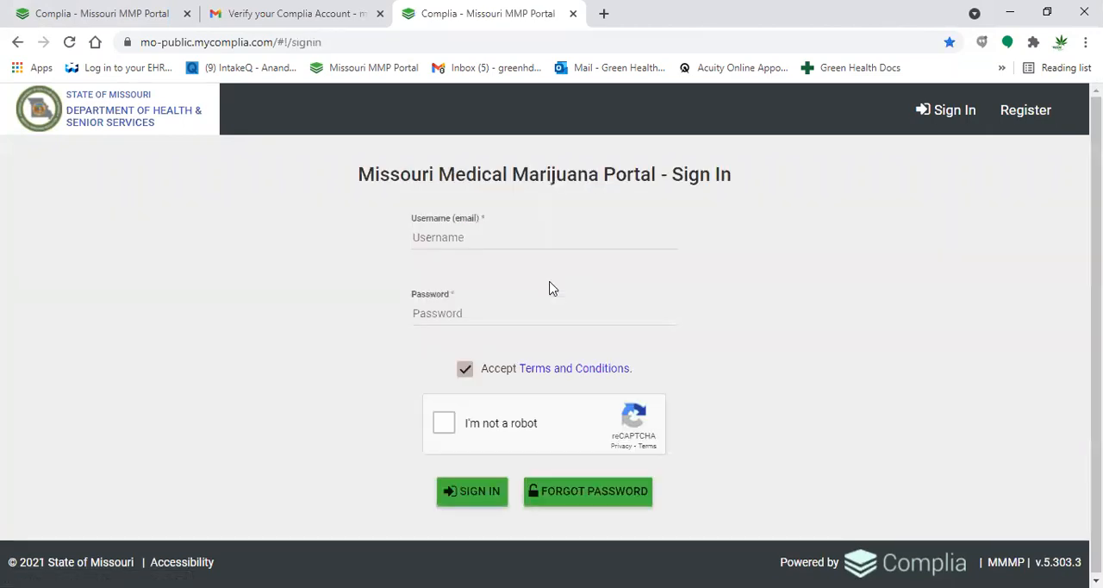
pyautogui.click(502, 237)
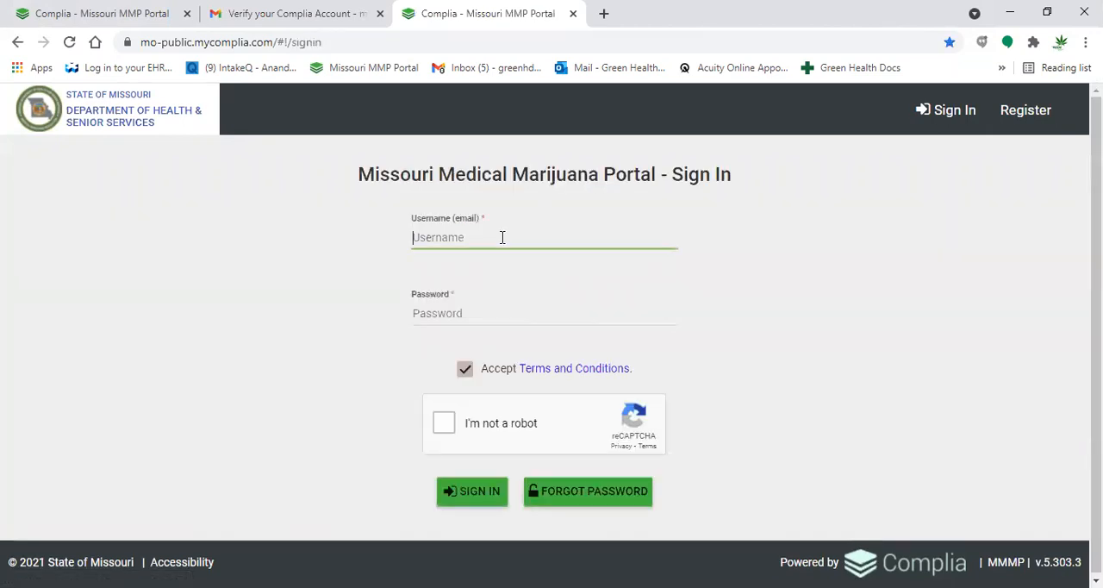
pyautogui.click(476, 314)
pyautogui.write('•')
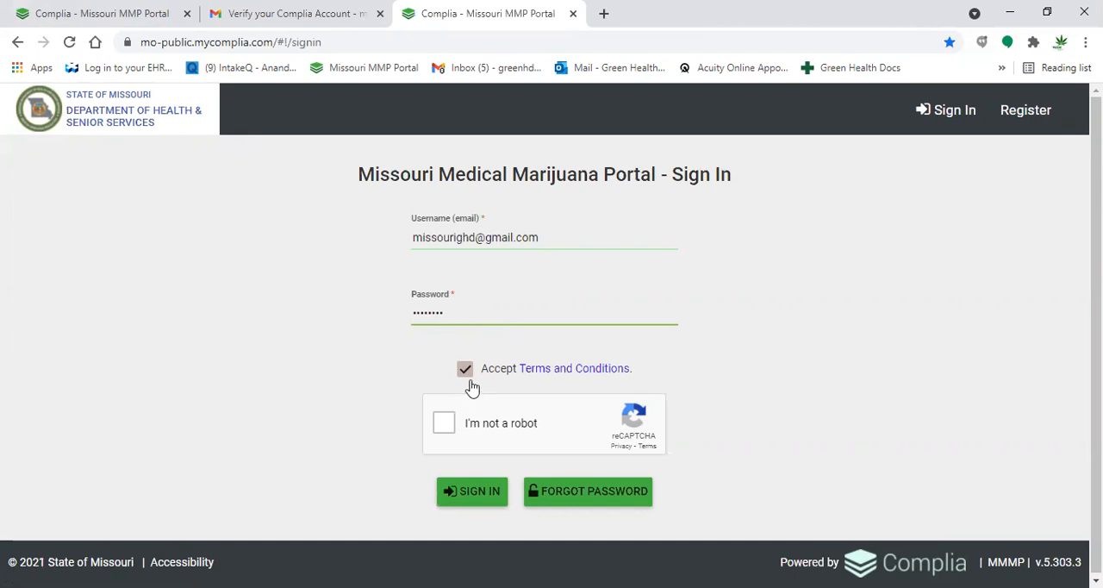
pyautogui.click(446, 431)
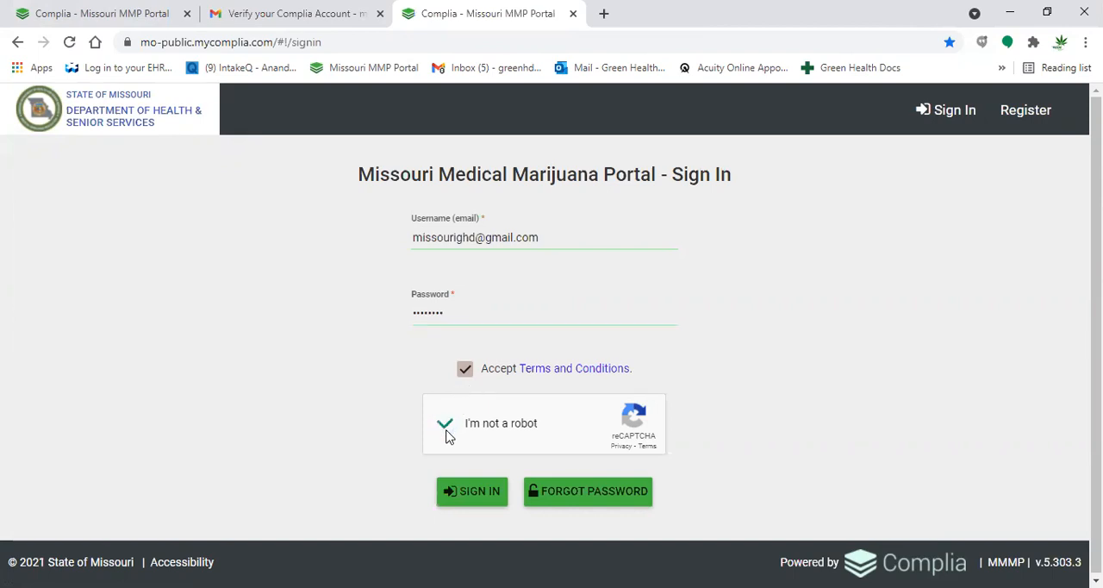
pyautogui.click(461, 489)
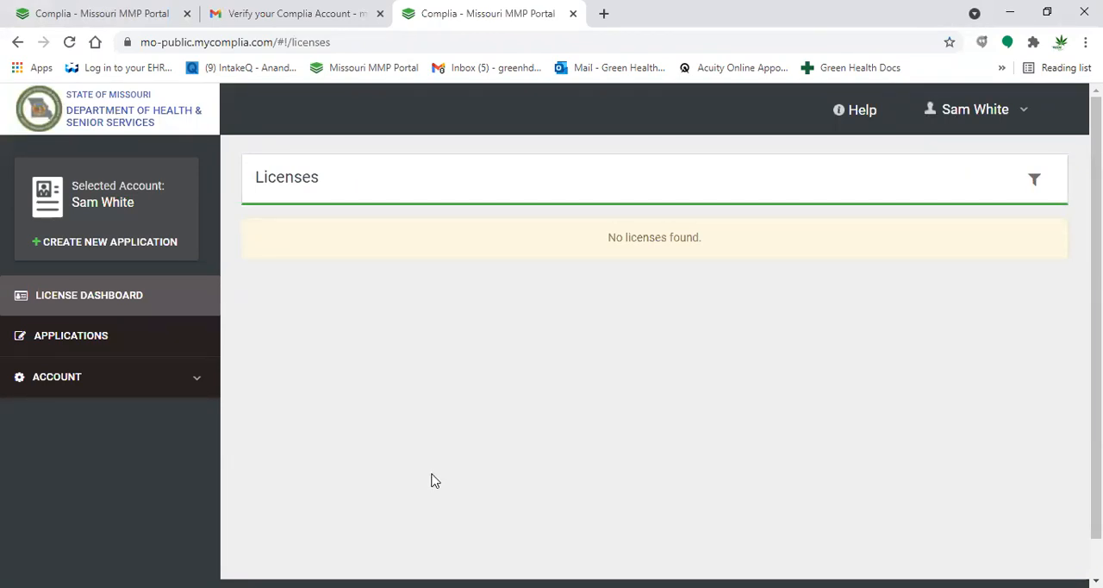
# - Create a new application as a Patient with the New Patient Registration type
pyautogui.click(152, 249)
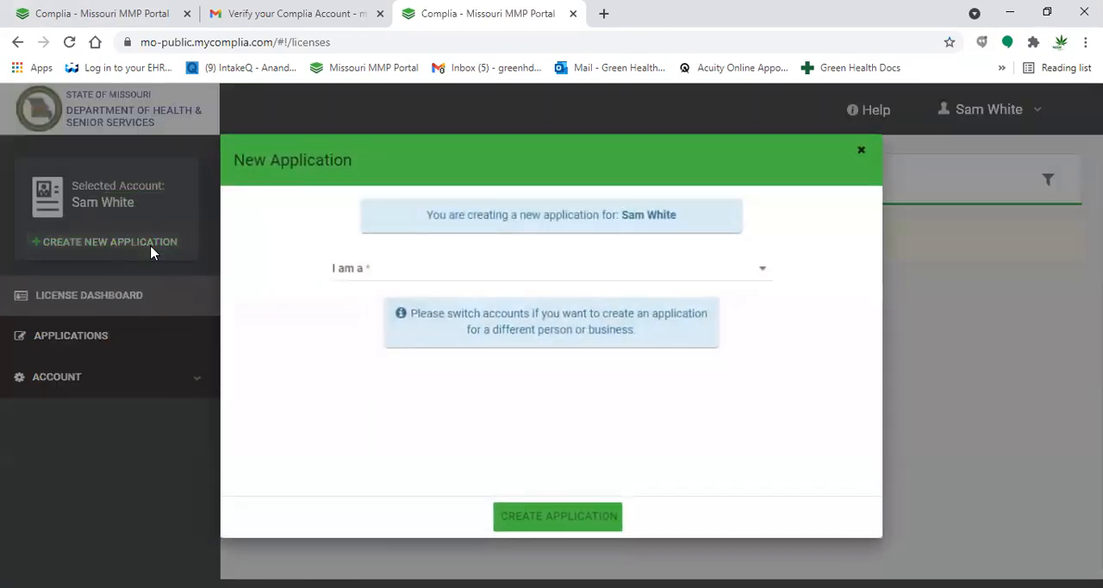
pyautogui.click(413, 274)
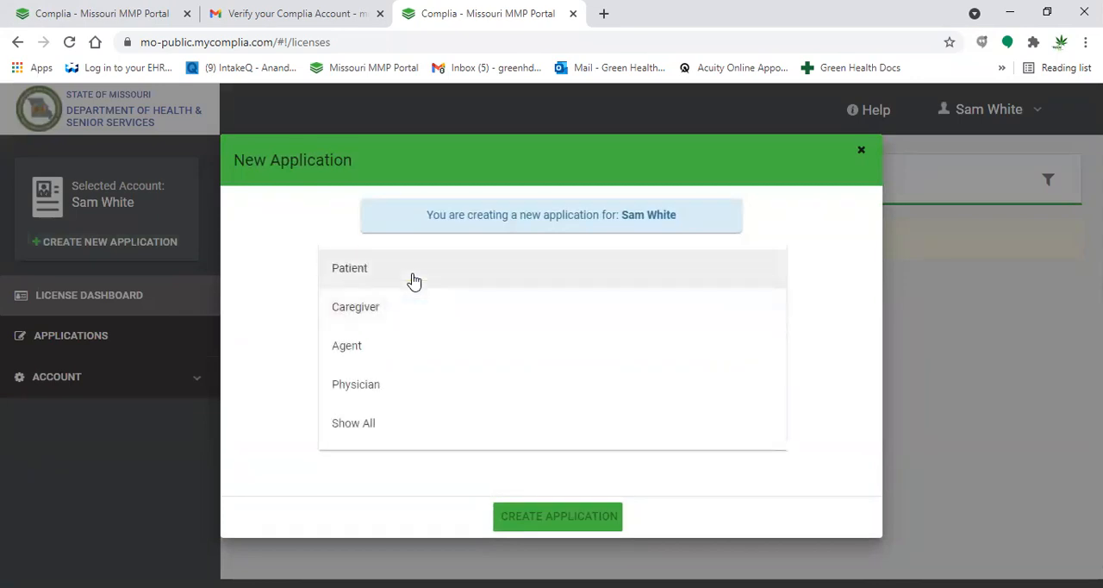
pyautogui.click(414, 278)
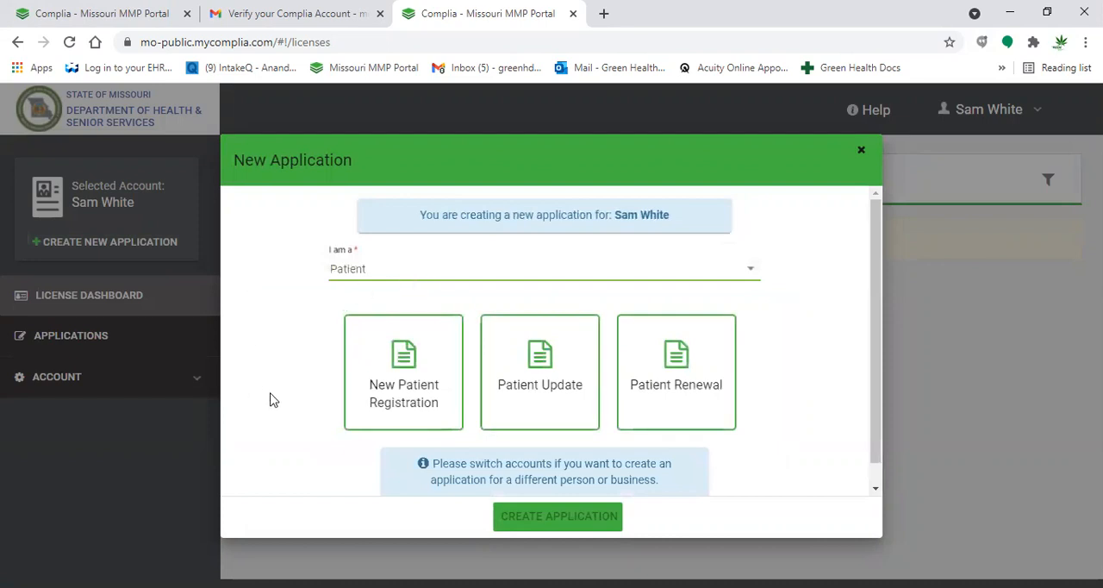
pyautogui.scroll(-1, 274, 400)
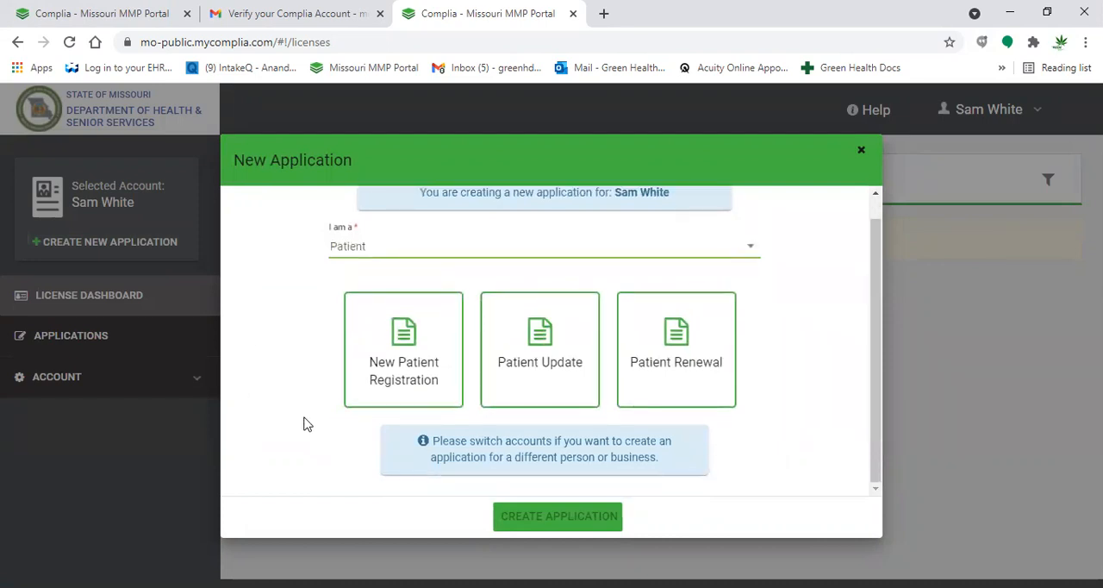
pyautogui.click(374, 398)
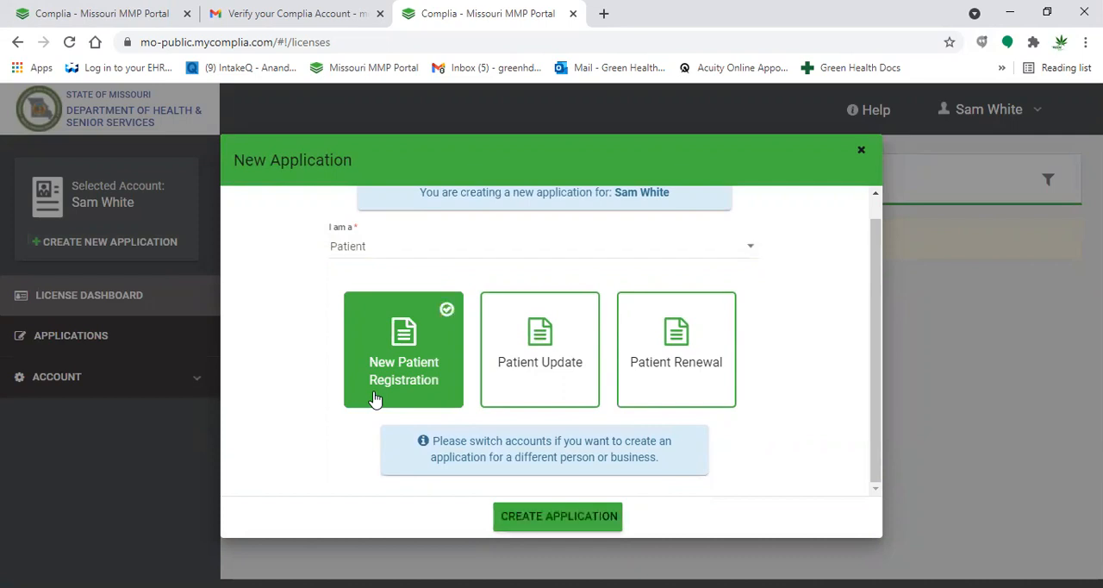
pyautogui.click(536, 517)
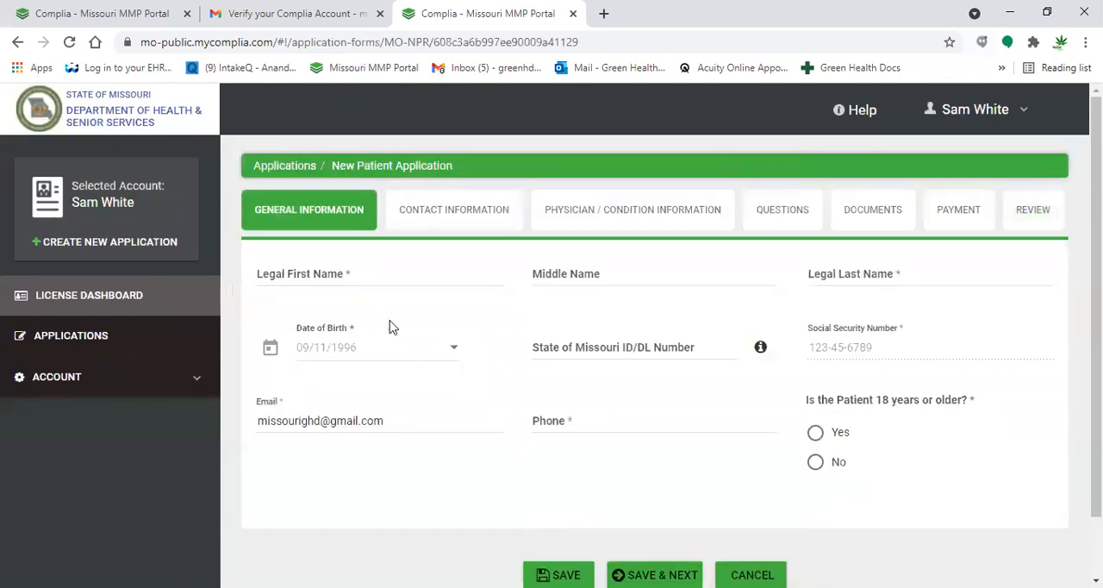
# - Enter the patient's legal first name, legal last name and phone number in the general information
pyautogui.click(372, 276)
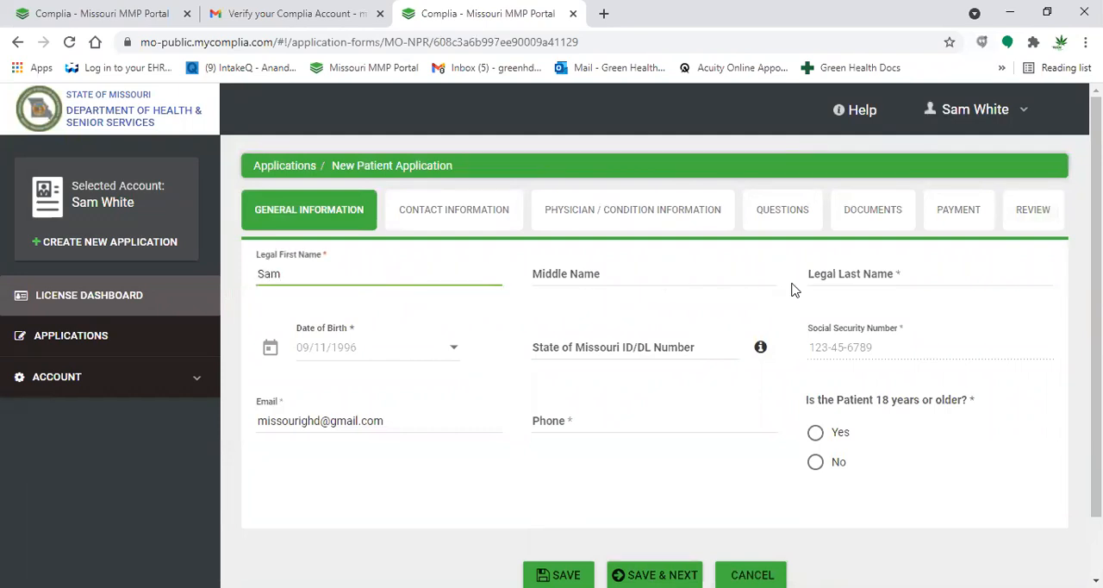
pyautogui.click(832, 272)
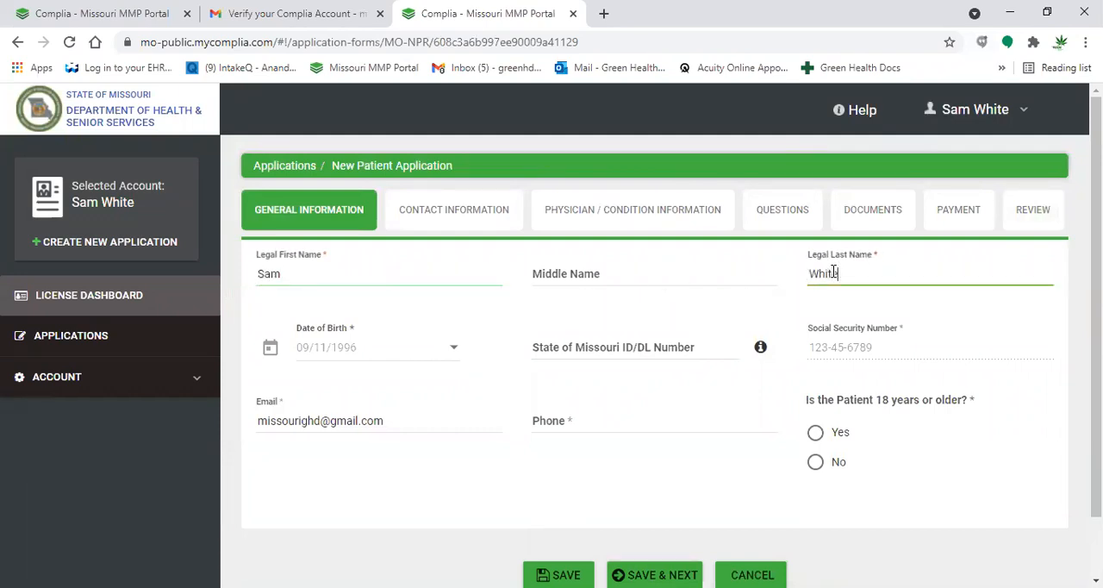
pyautogui.click(564, 418)
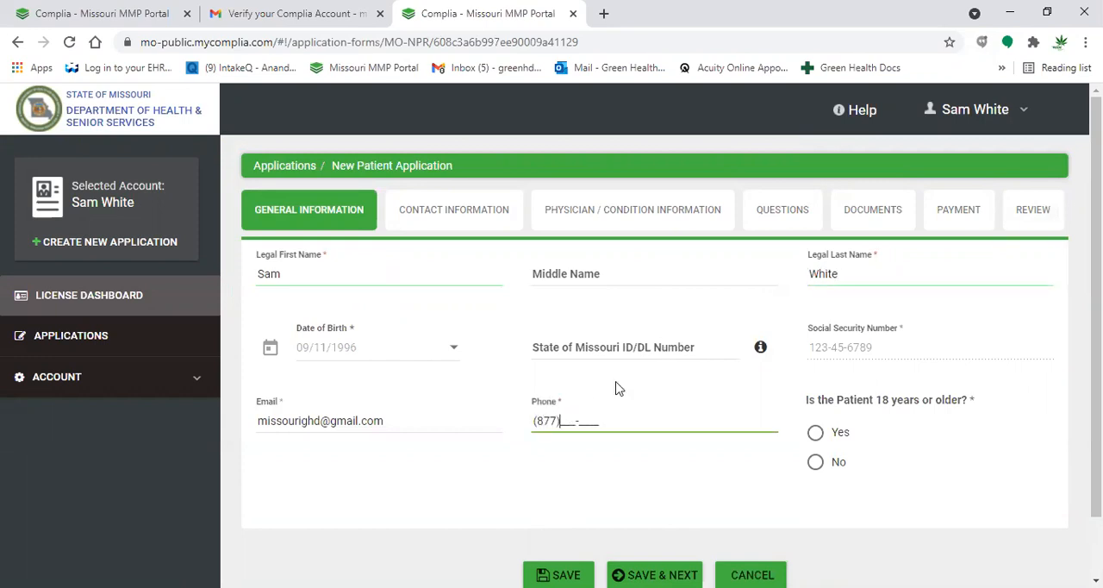
# - Answer Yes to the patient being 18 years or older, then save and continue to the contact information
pyautogui.click(827, 443)
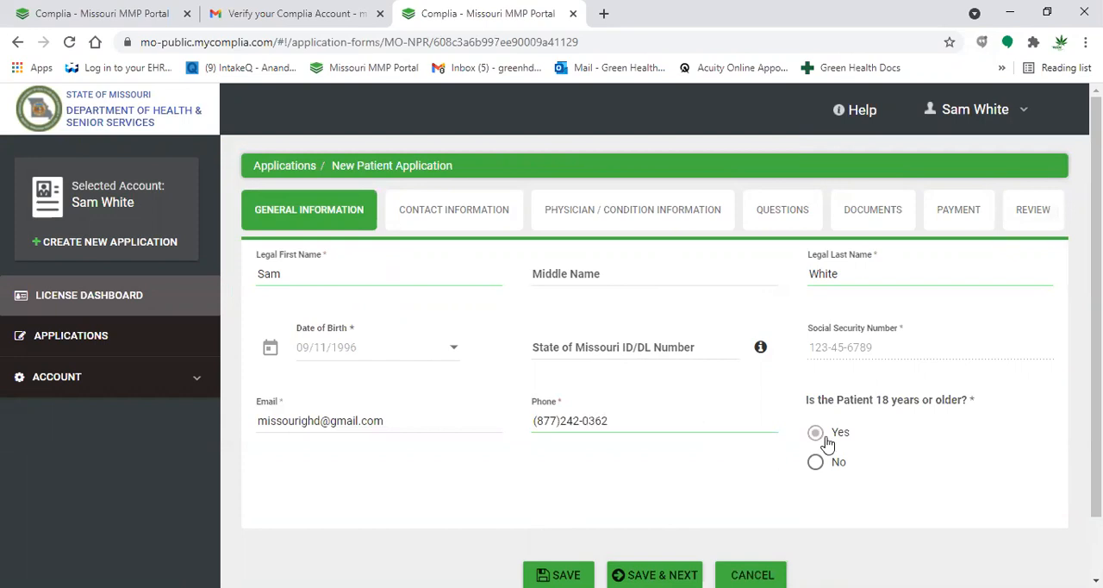
pyautogui.scroll(-1, 712, 482)
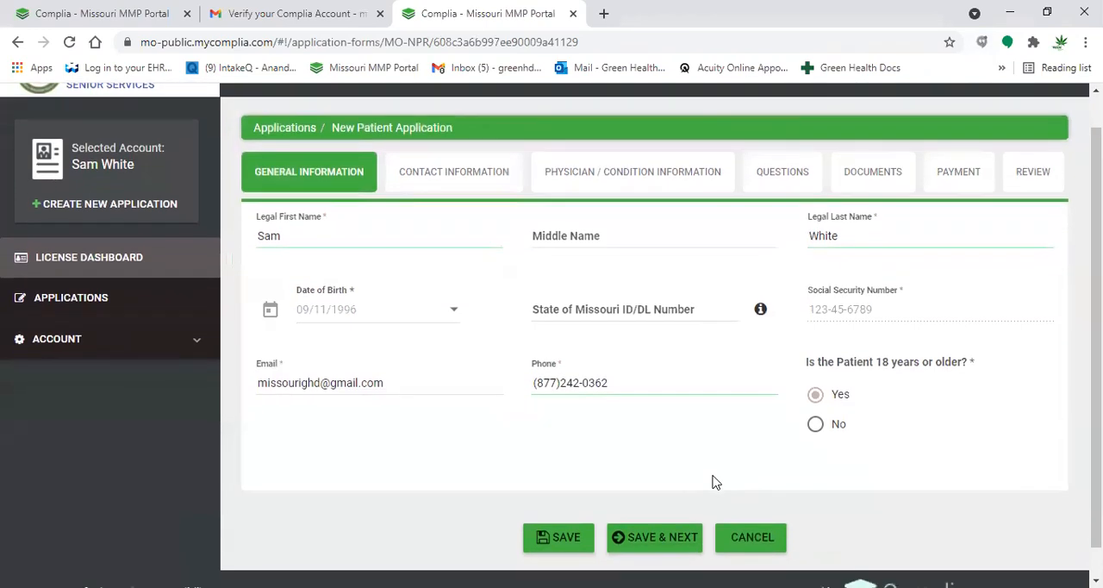
pyautogui.click(655, 537)
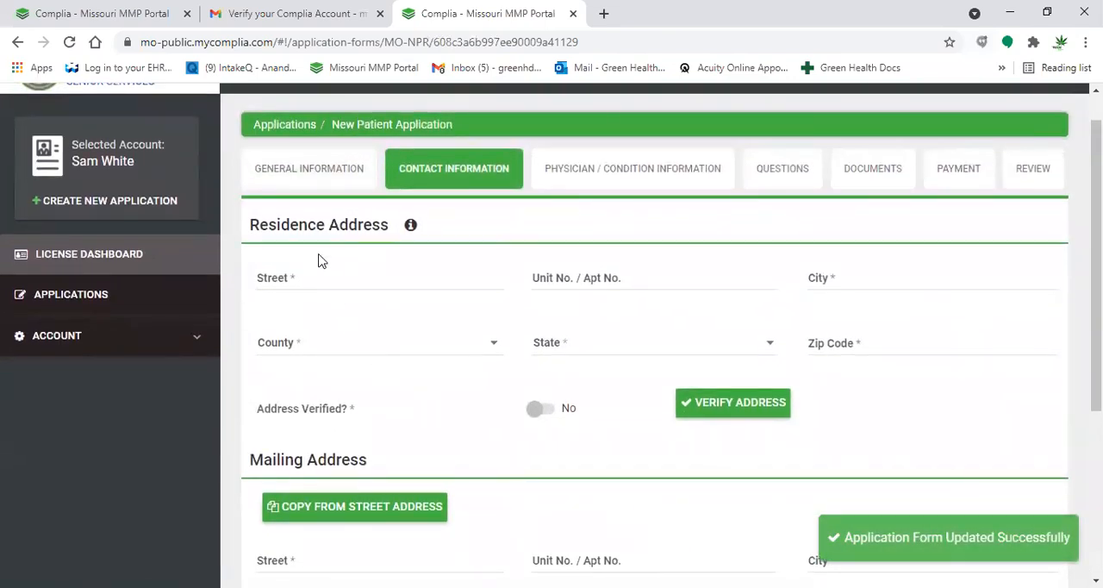
# - Enter the street and city of the patient's residence address
pyautogui.click(315, 281)
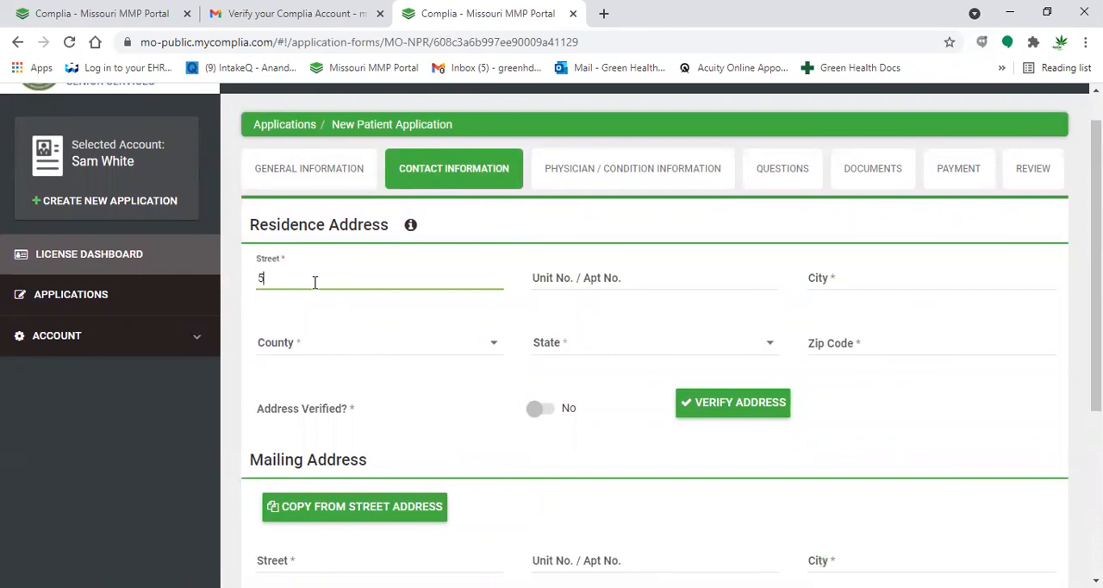
pyautogui.click(899, 285)
pyautogui.write('KN')
pyautogui.press('BackSpace')
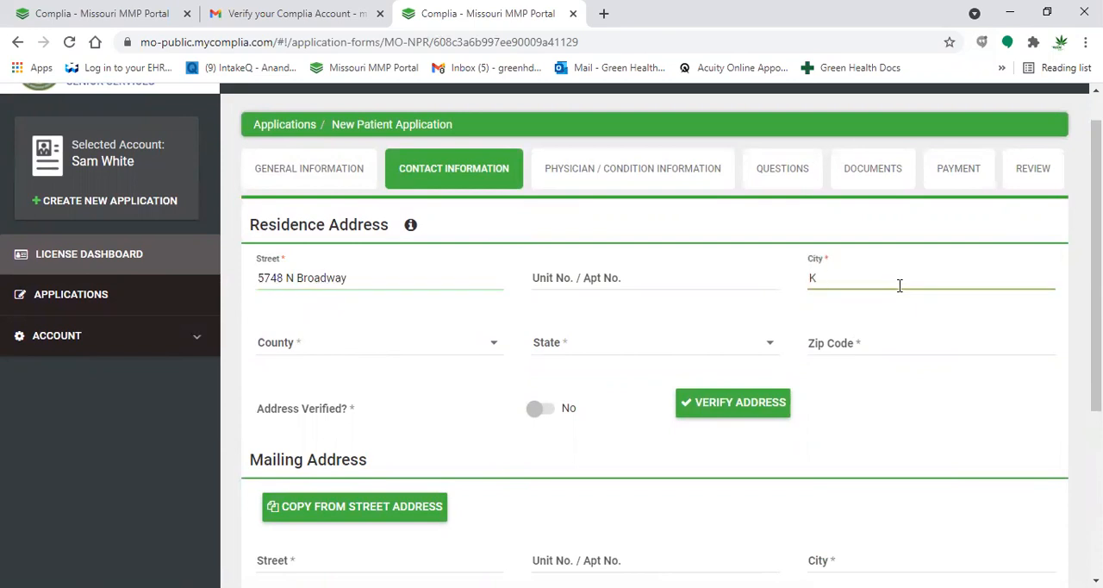
pyautogui.write('ansas City')
# - Set the county of the residence address to Clay
pyautogui.click(348, 346)
pyautogui.scroll(-4, 338, 448)
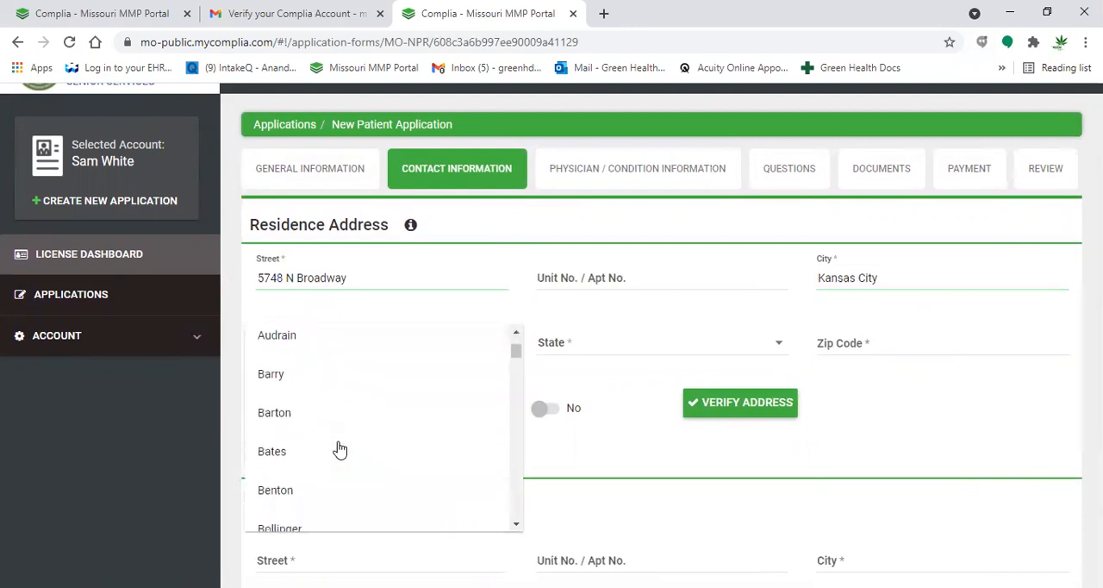
pyautogui.scroll(-3, 339, 448)
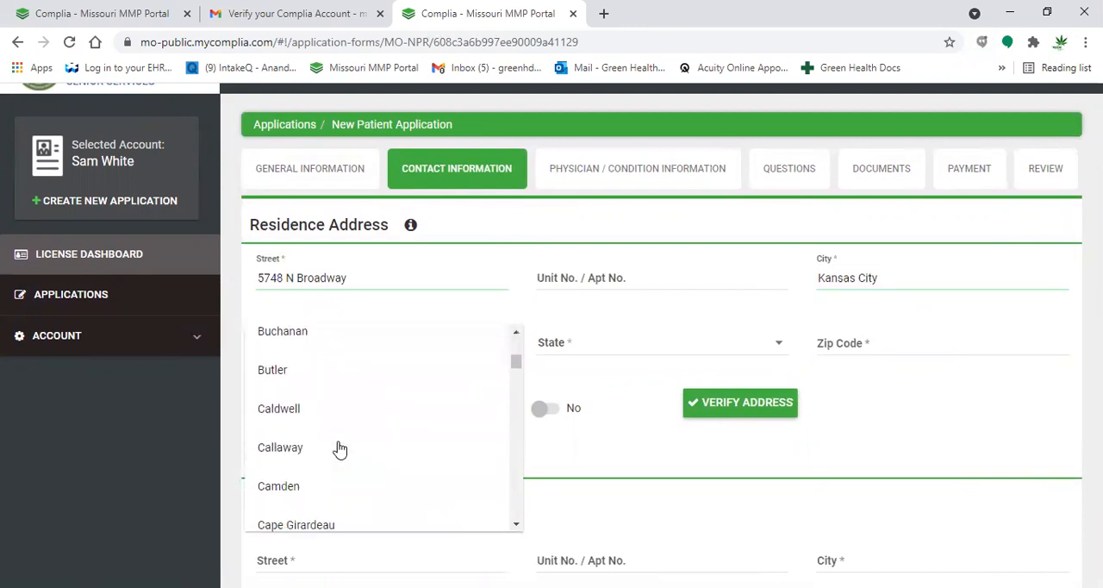
pyautogui.scroll(-4, 339, 448)
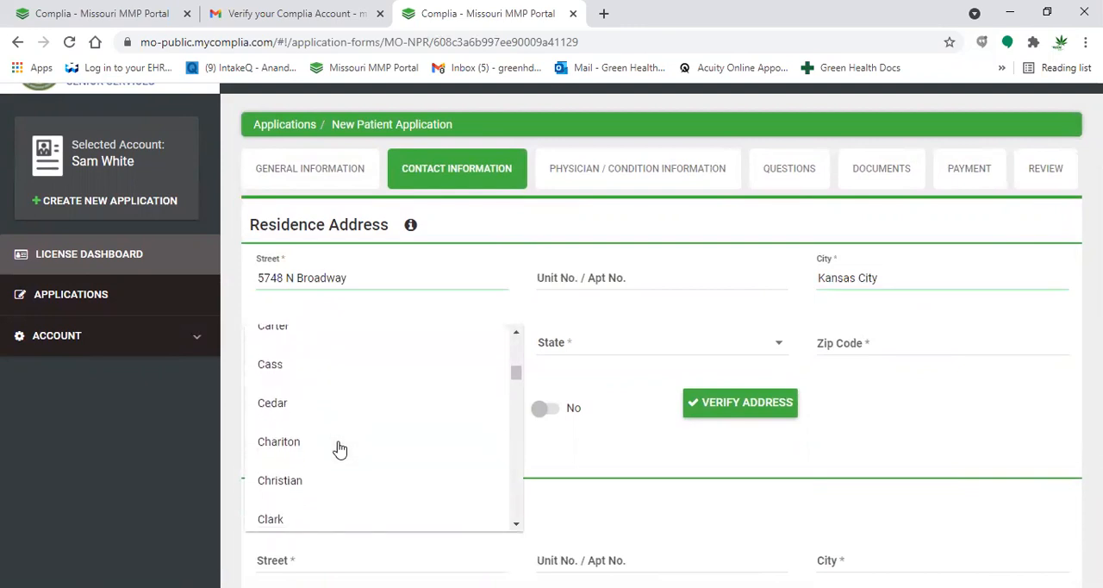
pyautogui.moveTo(285, 387); pyautogui.dragTo(602, 349)
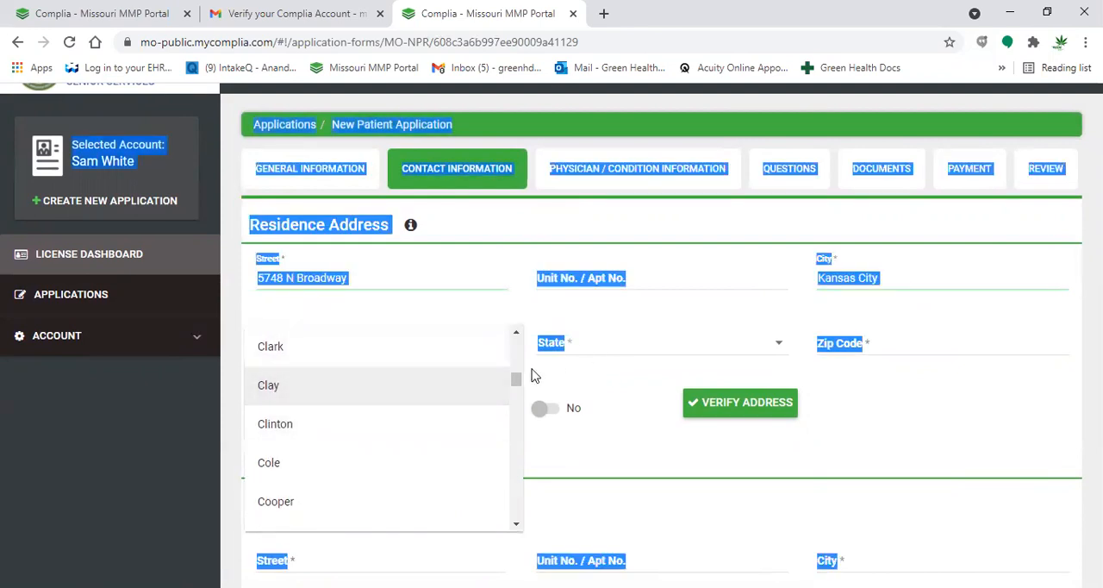
pyautogui.click(464, 387)
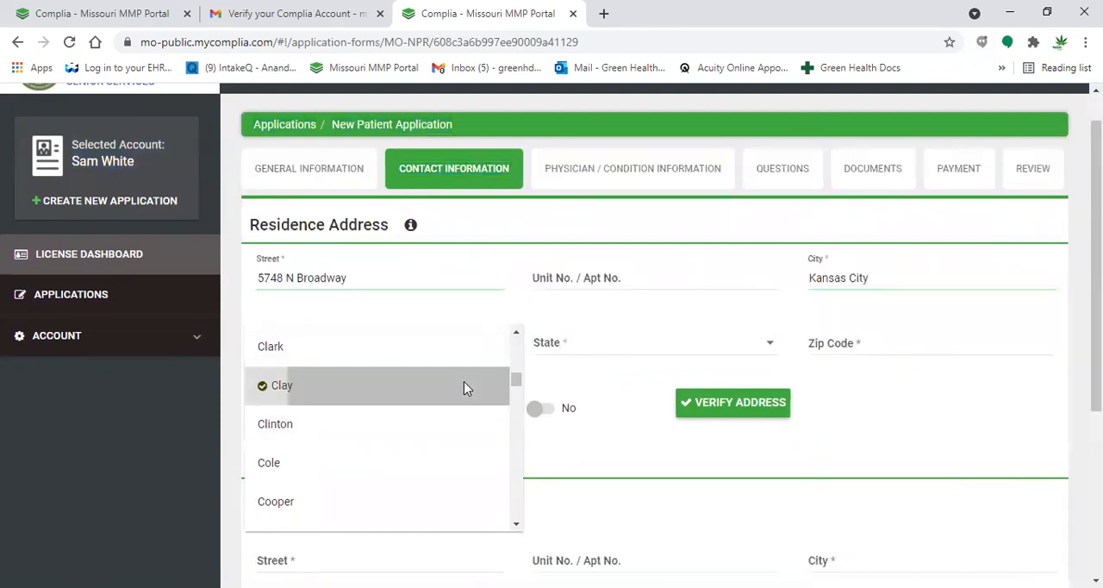
# - Set the state of the residence address to Missouri and enter its zip code
pyautogui.click(562, 350)
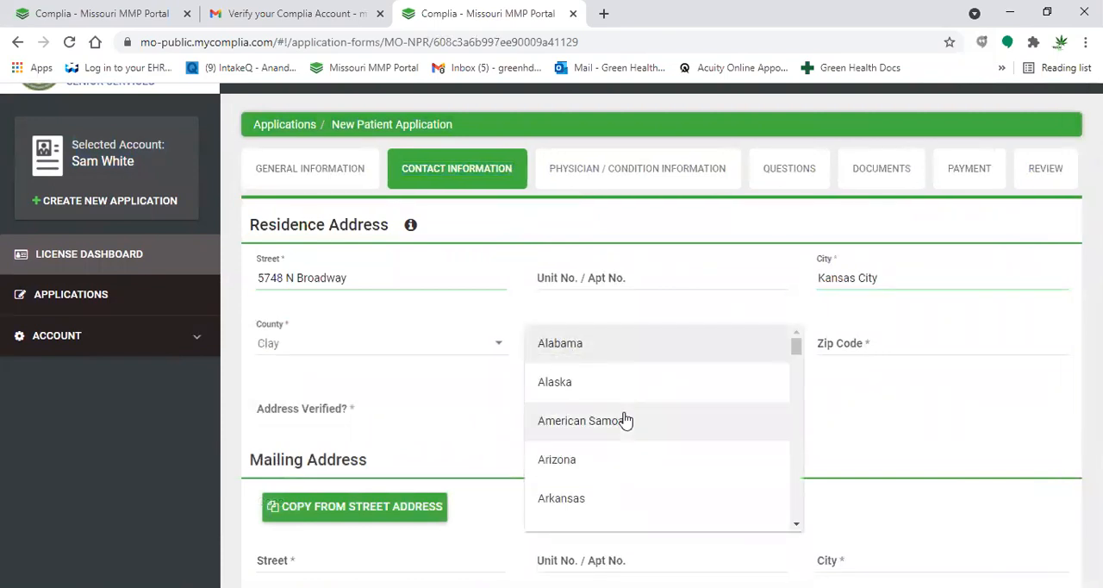
pyautogui.scroll(-7, 626, 420)
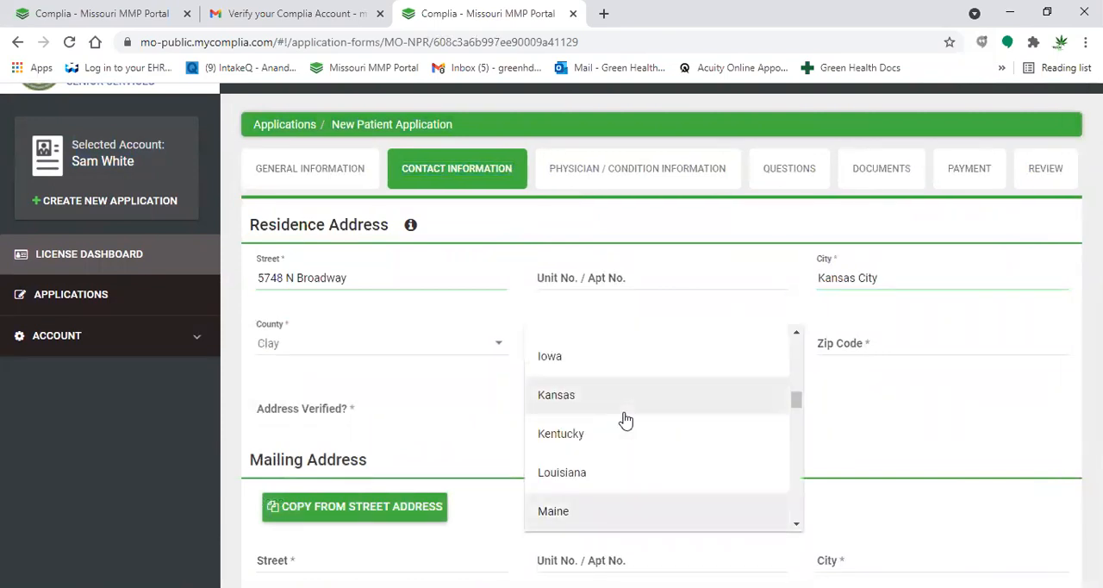
pyautogui.scroll(-5, 626, 420)
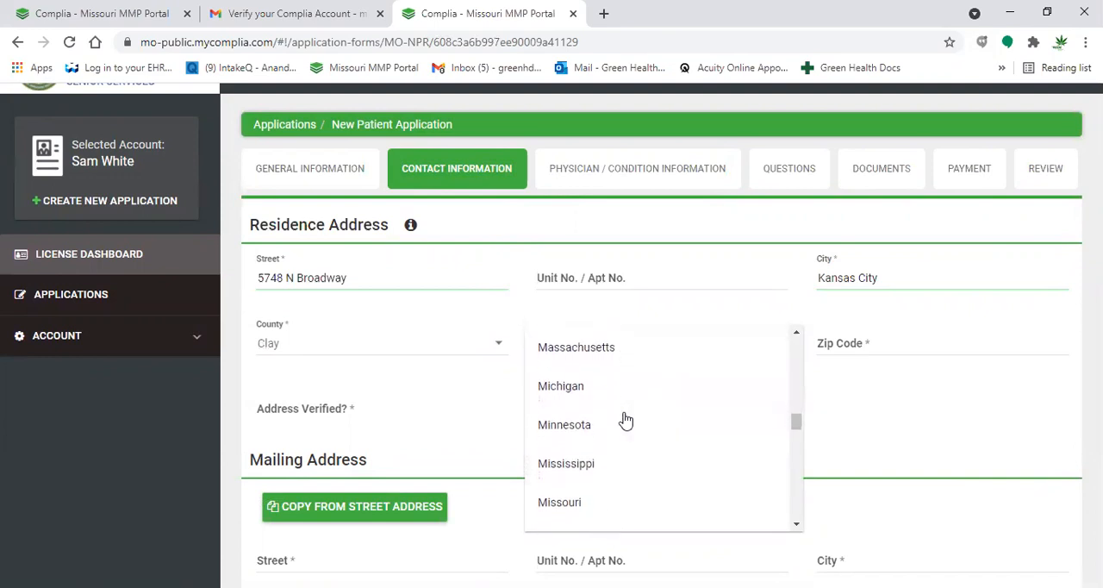
pyautogui.click(583, 502)
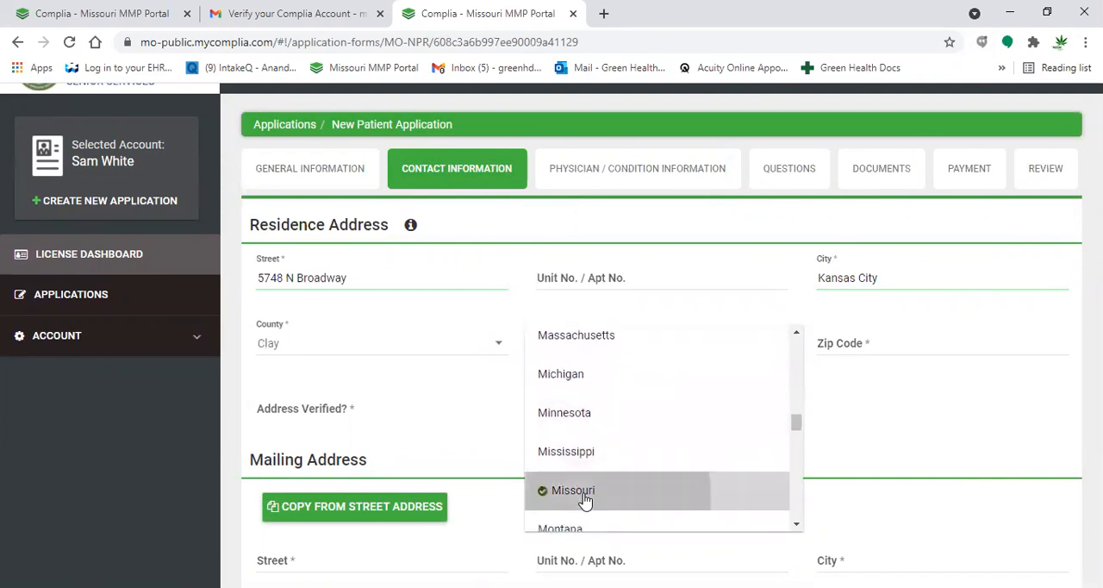
pyautogui.click(846, 341)
pyautogui.write('64118')
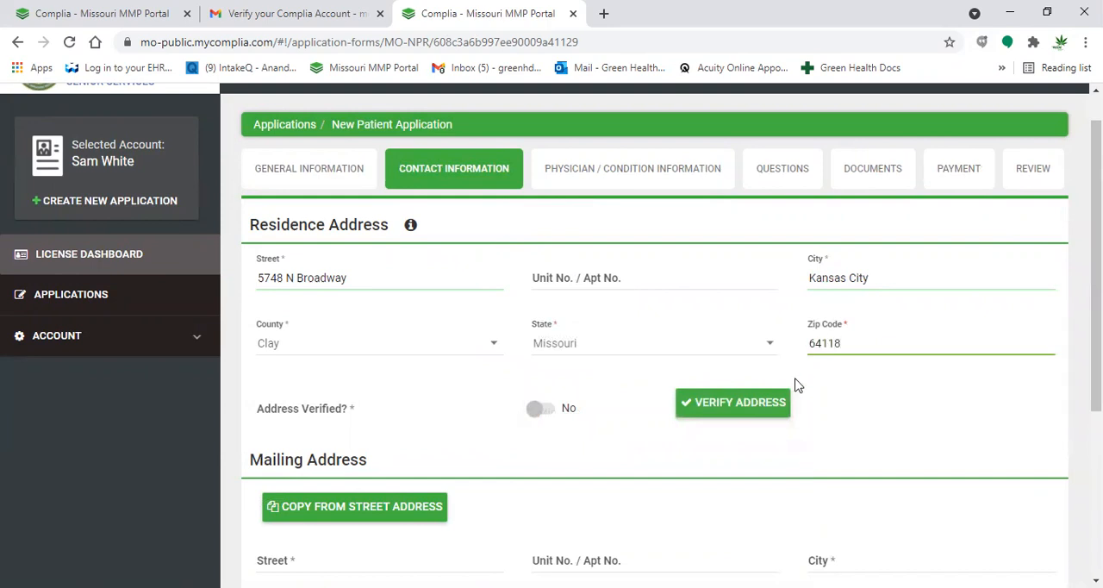
# - Verify the residence address and apply the suggested Verified Address to the application
pyautogui.click(755, 407)
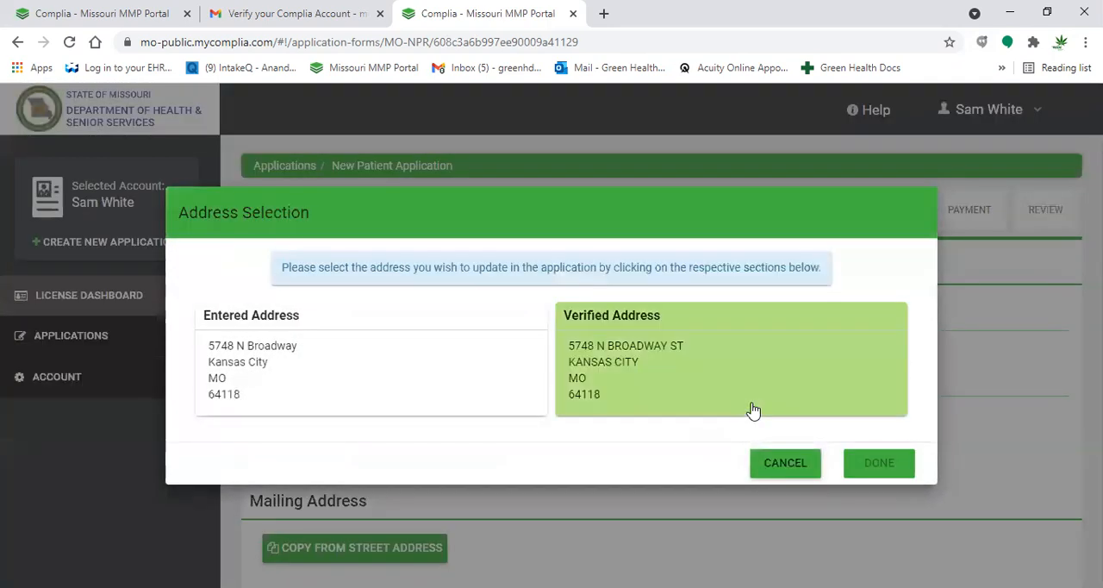
pyautogui.click(713, 357)
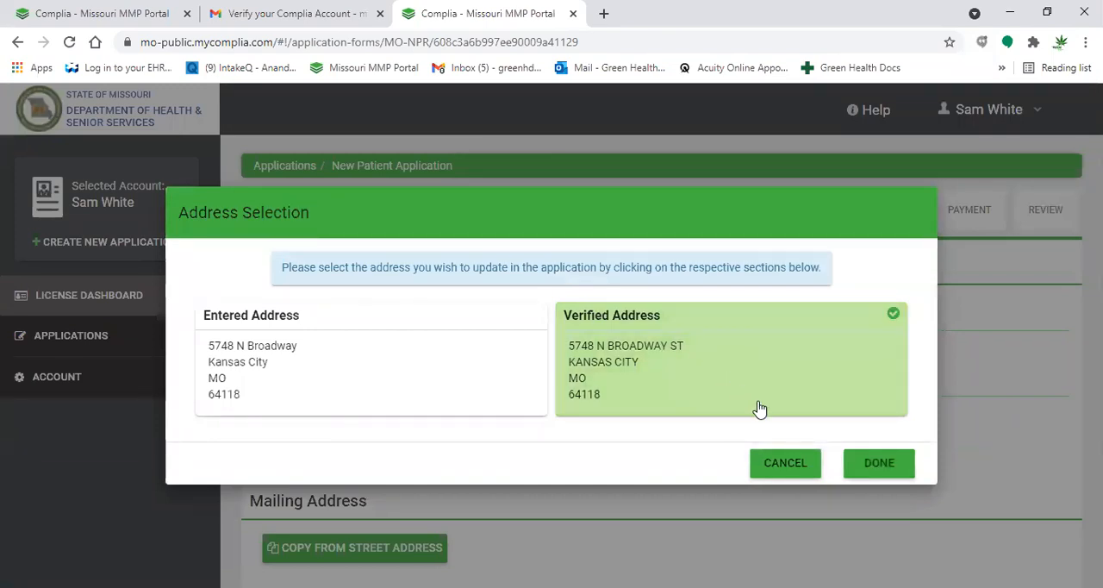
pyautogui.click(879, 466)
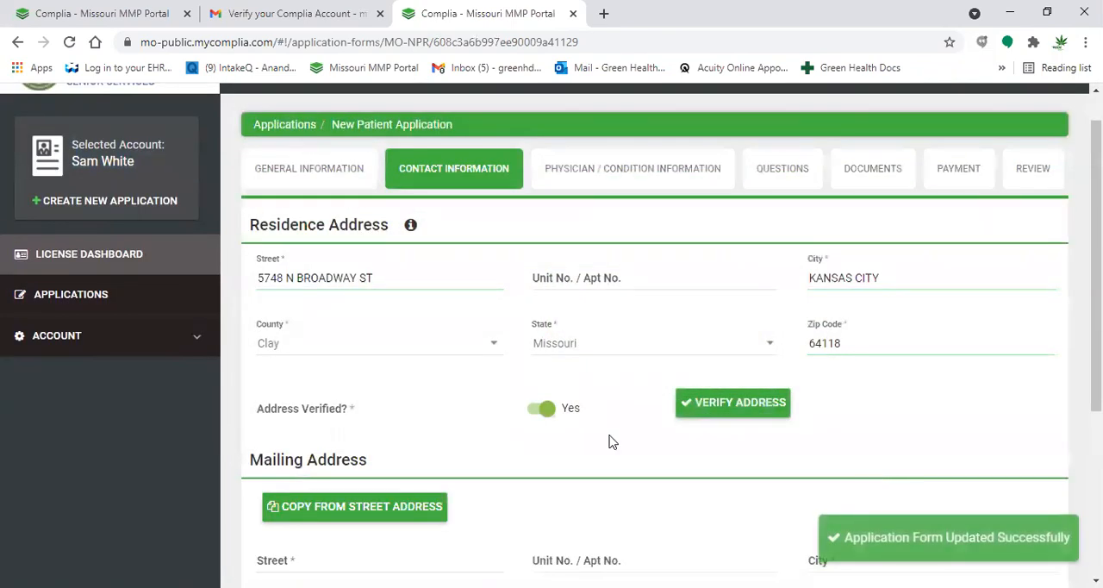
# - Copy the residence address into the mailing address, then save and continue to the physician and condition information
pyautogui.scroll(-2, 609, 441)
pyautogui.scroll(-2, 609, 442)
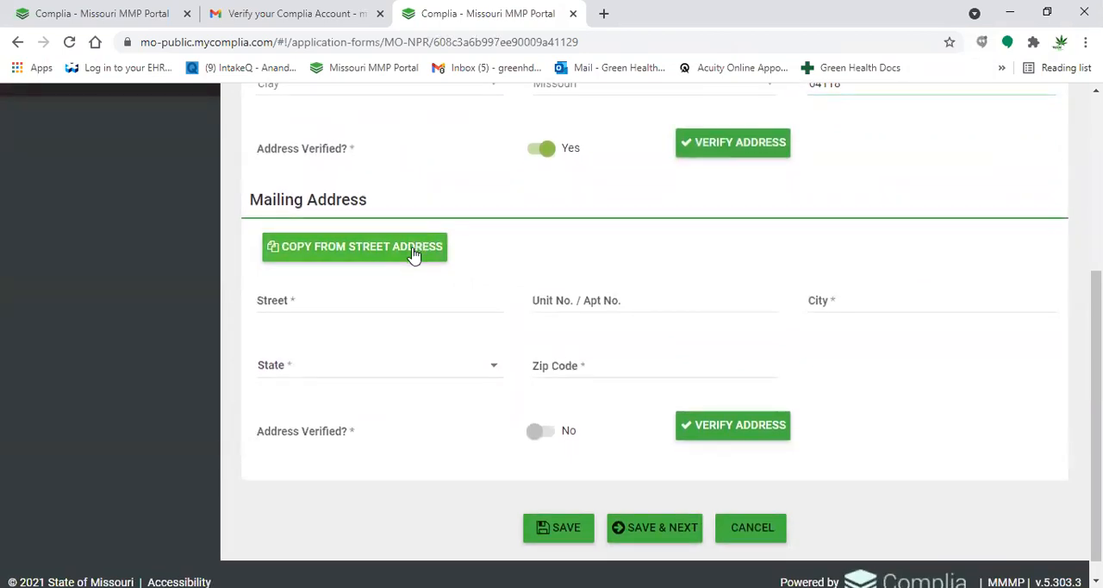
pyautogui.click(414, 252)
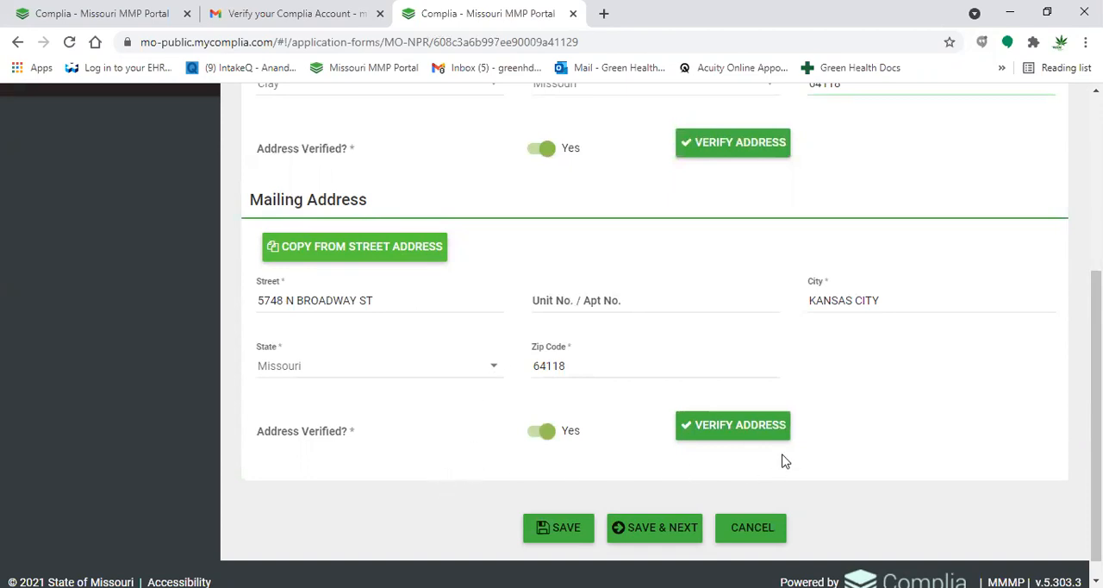
pyautogui.click(661, 527)
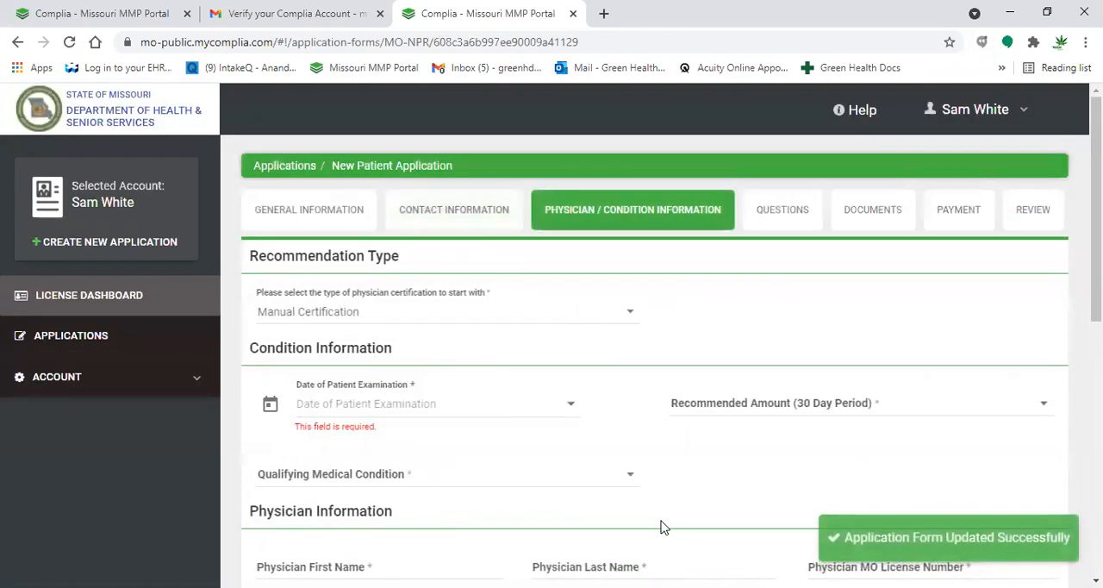
# - Set the physician certification type to Electronic Certification and view the available certifications
pyautogui.scroll(-1, 662, 528)
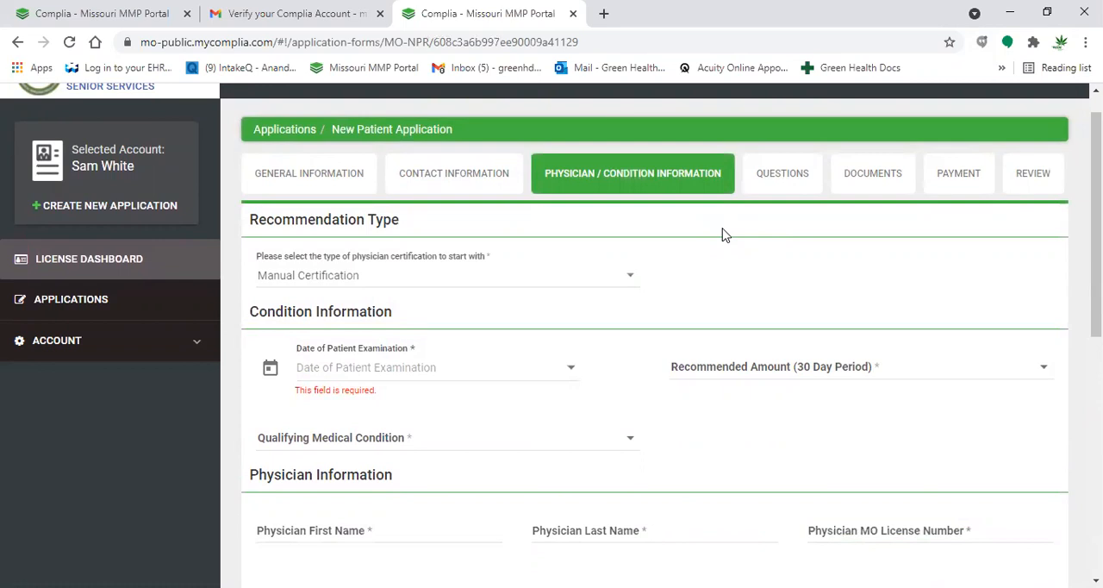
pyautogui.click(532, 285)
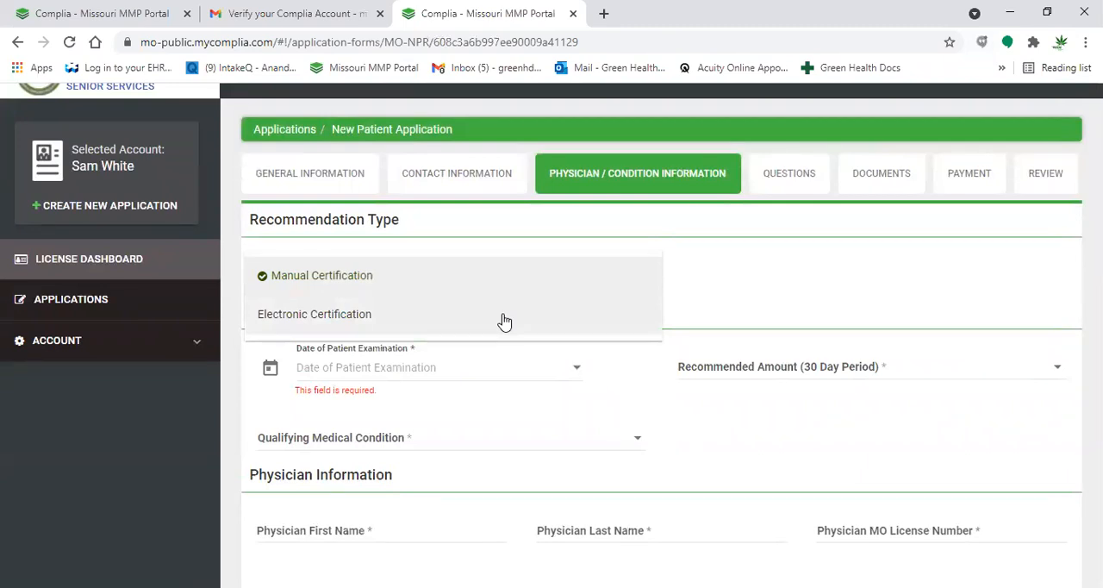
pyautogui.click(504, 320)
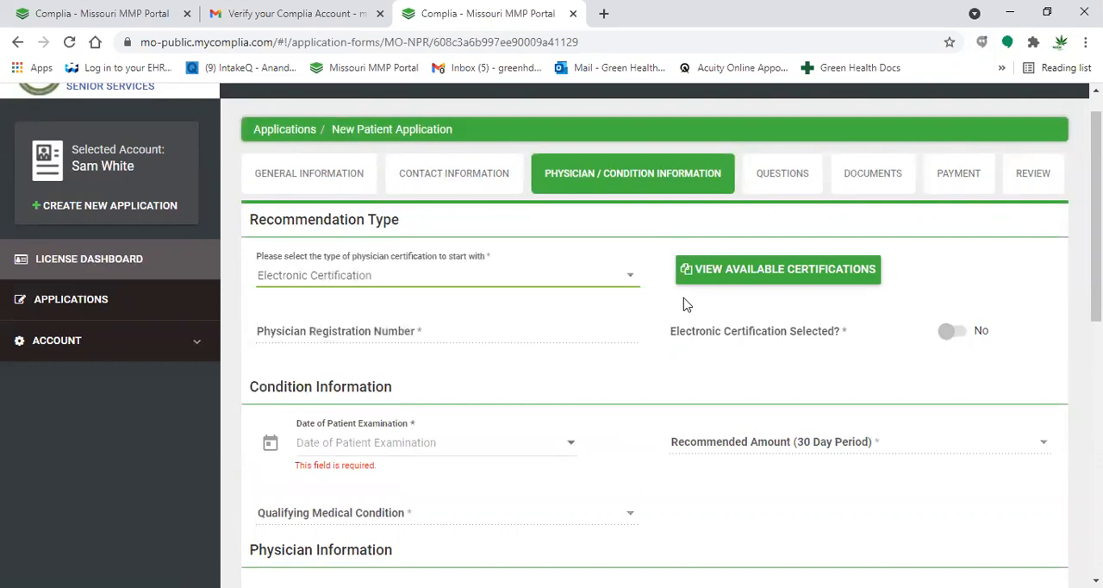
pyautogui.click(714, 284)
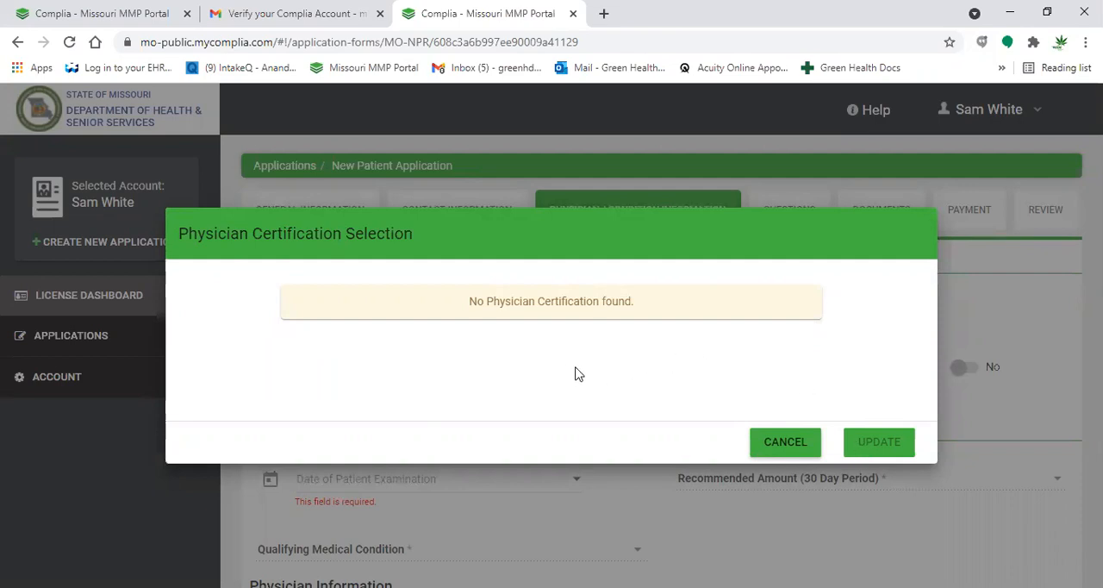
pyautogui.moveTo(569, 374); pyautogui.dragTo(751, 401)
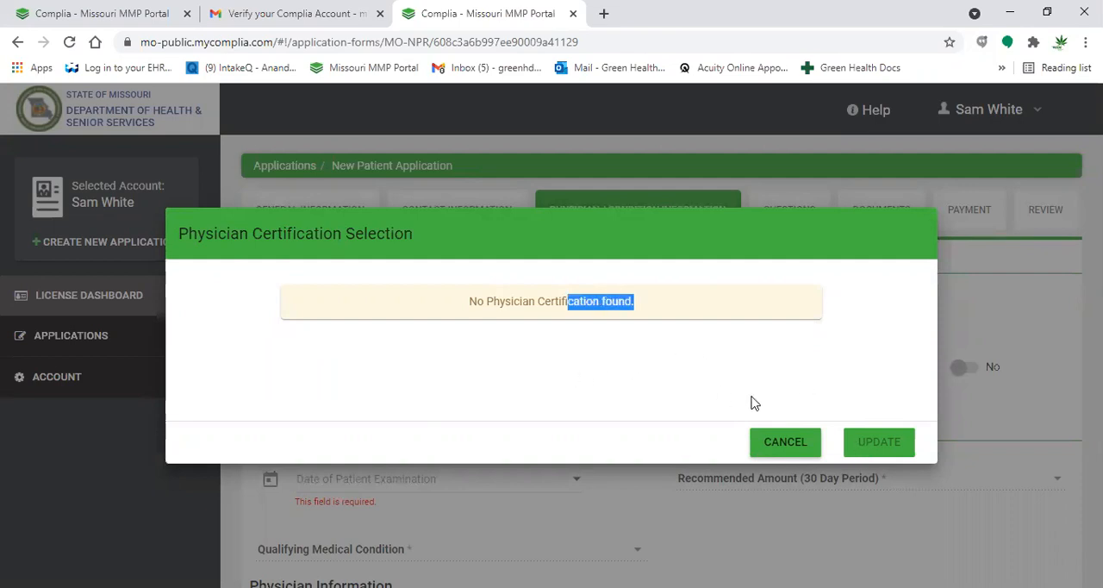
# - Close the physician certification selection without choosing one, then save and continue to the application questions
pyautogui.click(820, 417)
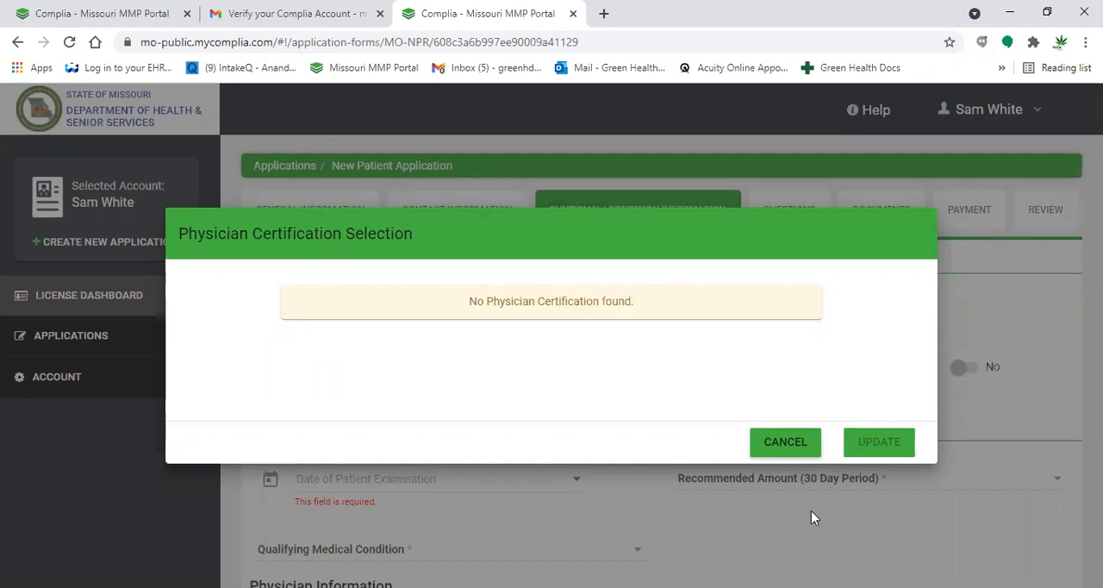
pyautogui.click(791, 442)
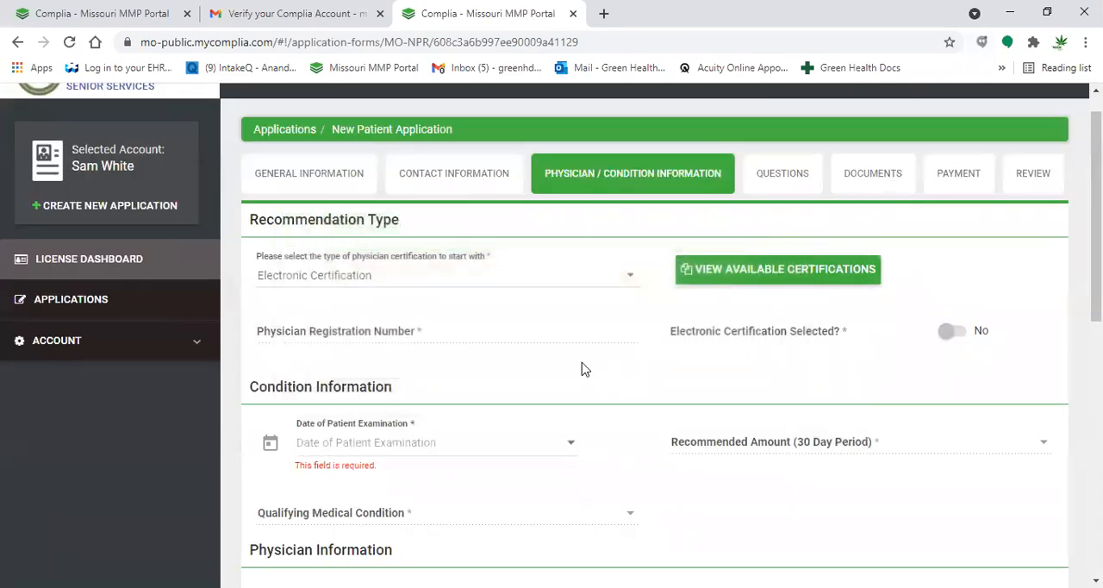
pyautogui.scroll(-6, 582, 369)
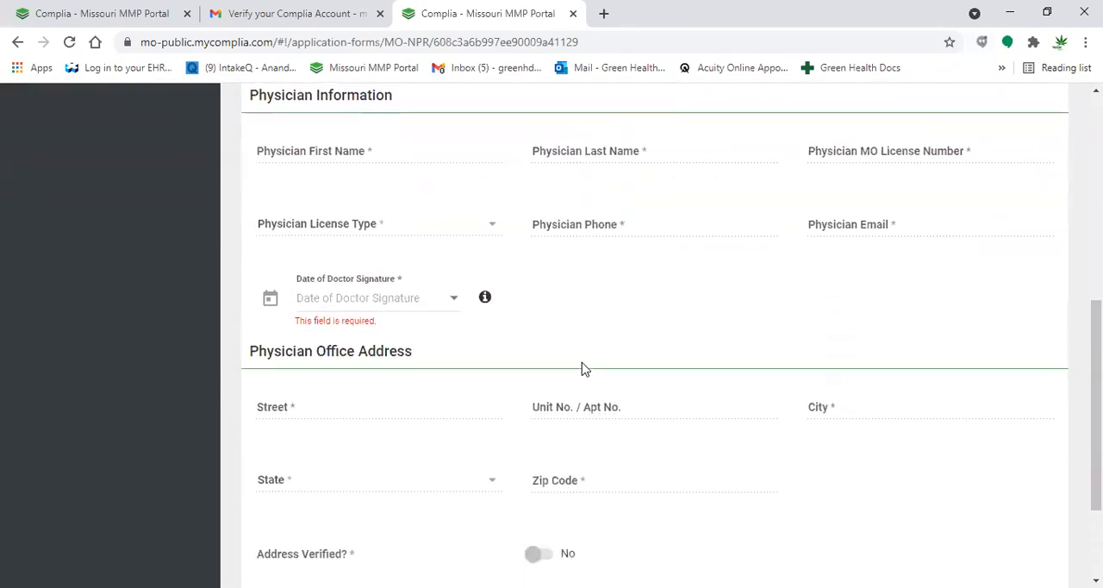
pyautogui.scroll(-2, 581, 369)
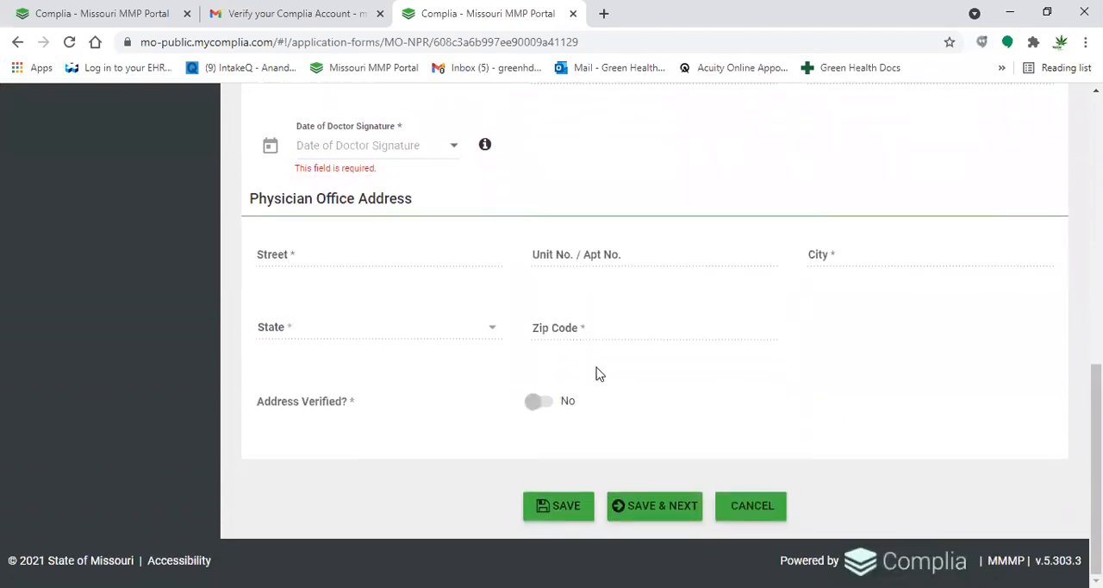
pyautogui.scroll(2, 679, 361)
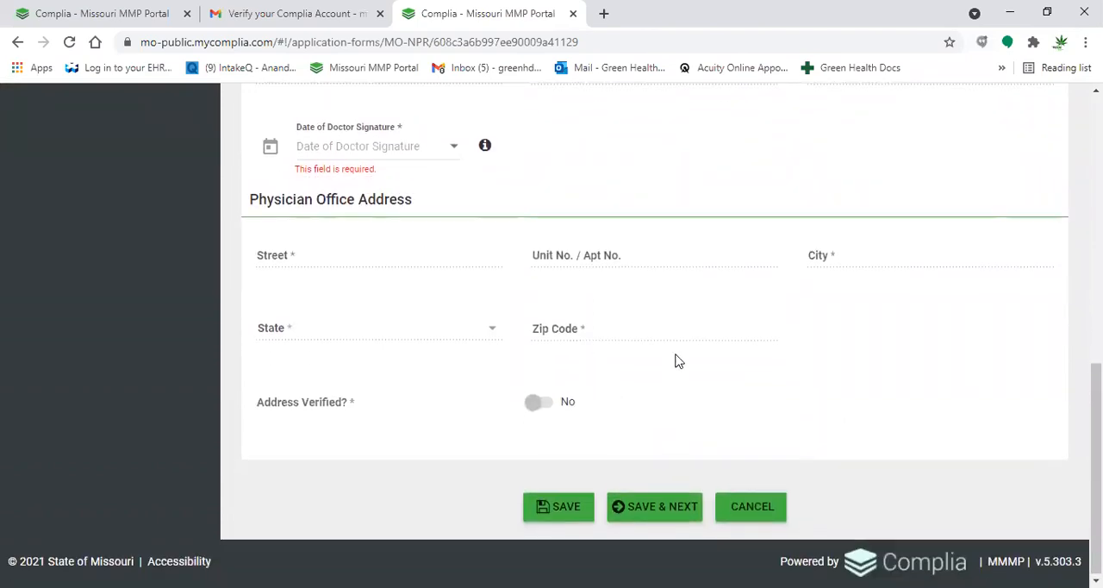
pyautogui.scroll(-2, 679, 361)
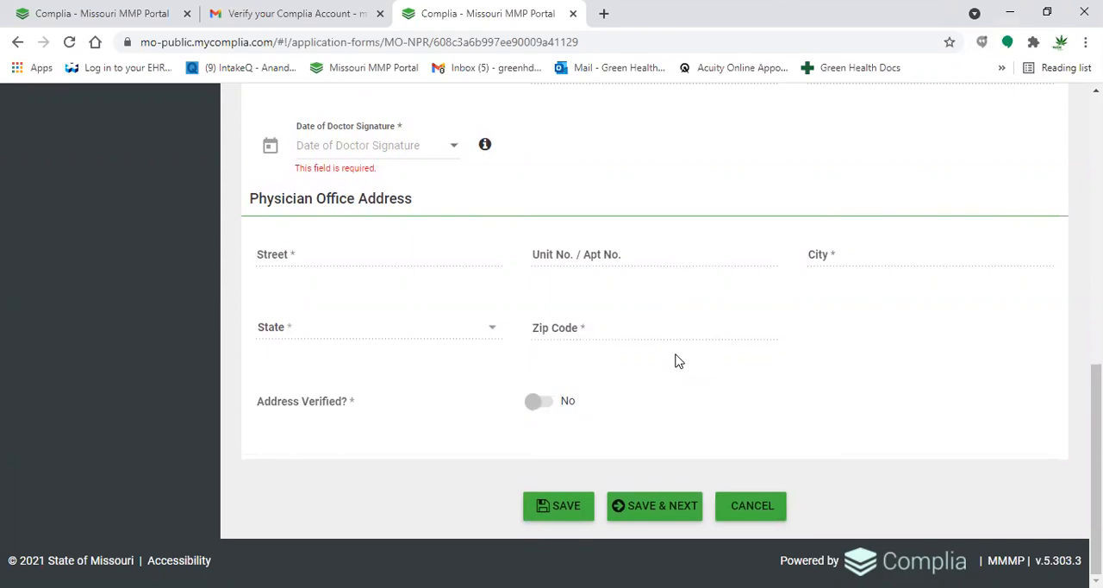
pyautogui.click(646, 517)
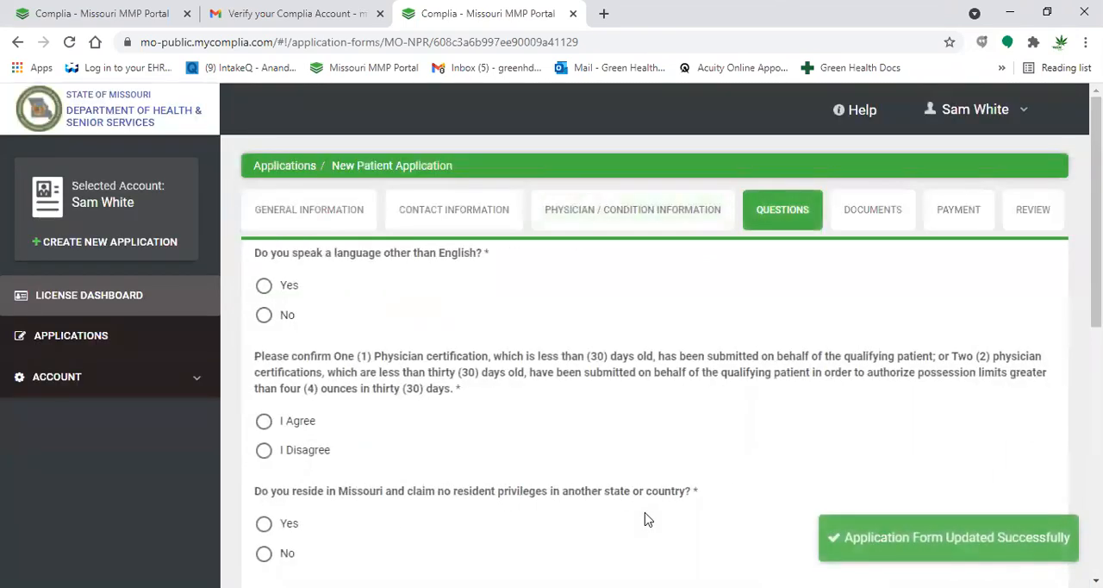
# - Answer No to speaking another language, I Agree to the physician certification confirmation, and Yes to residing only in Missouri
pyautogui.scroll(-1, 646, 517)
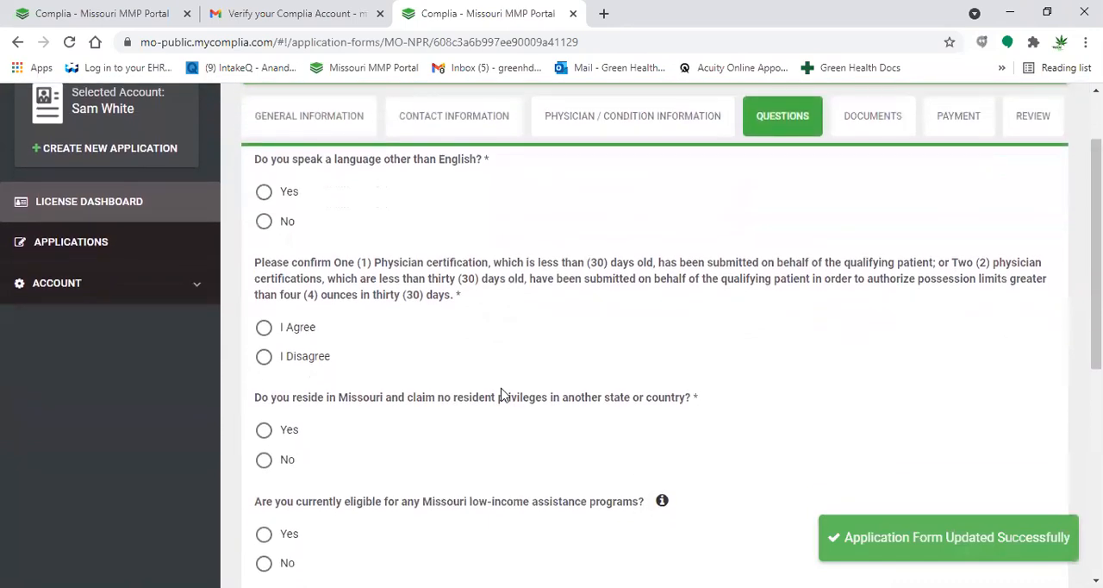
pyautogui.click(263, 222)
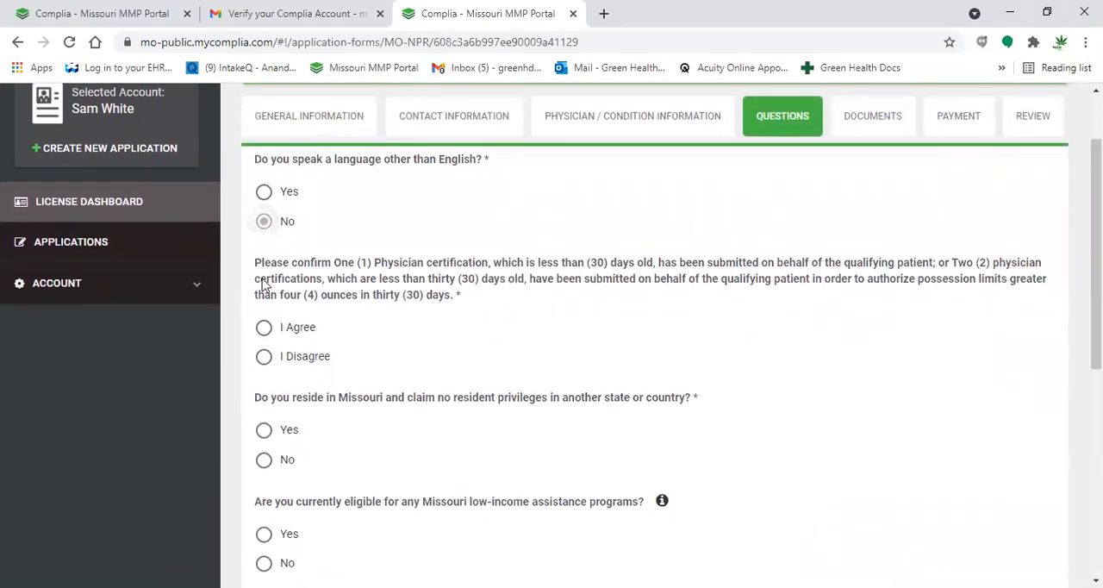
pyautogui.click(263, 328)
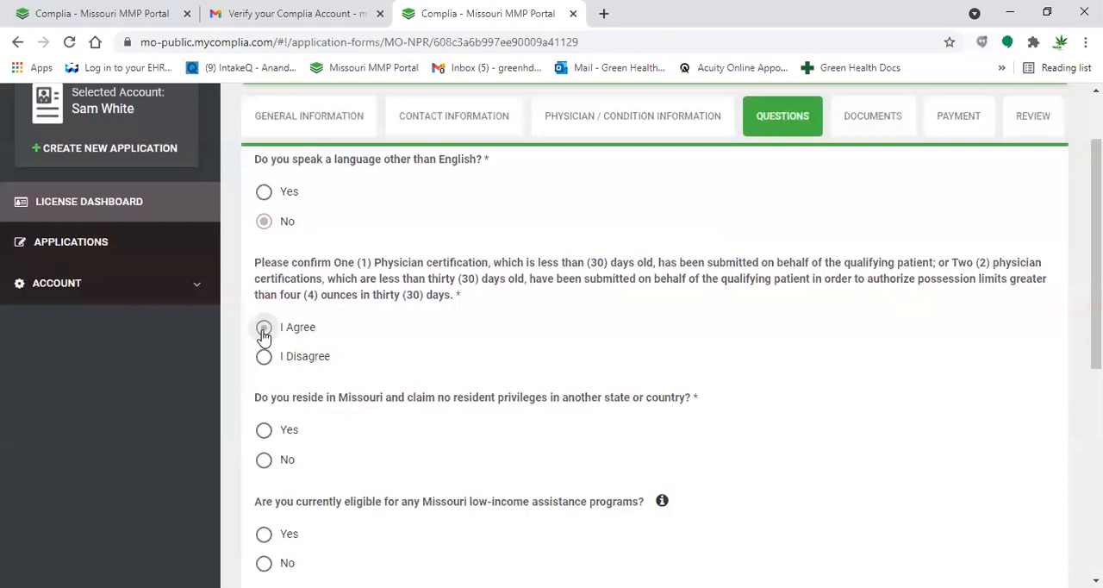
pyautogui.scroll(-1, 264, 336)
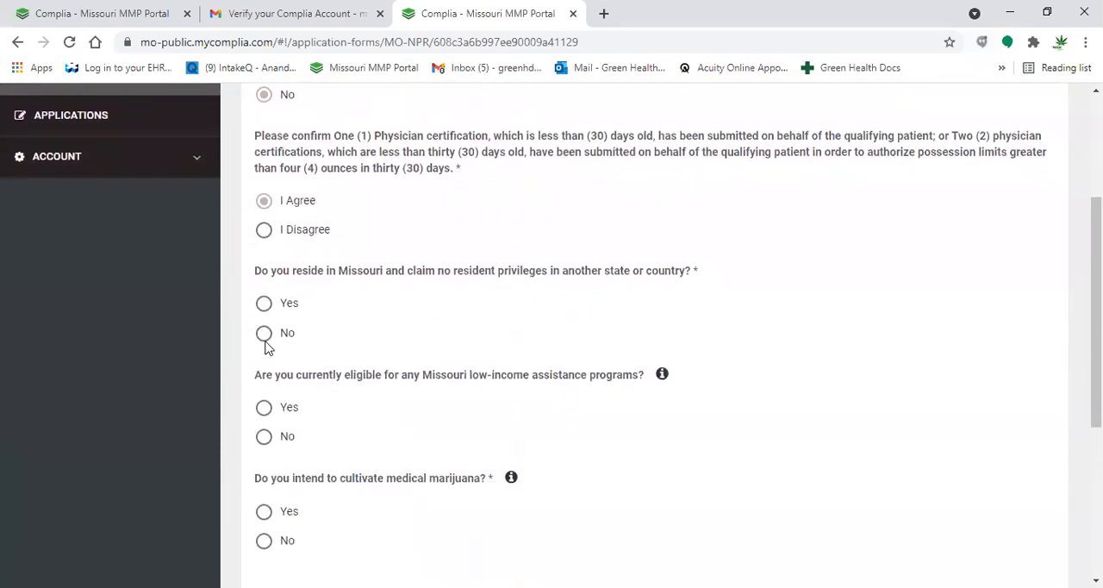
pyautogui.click(264, 307)
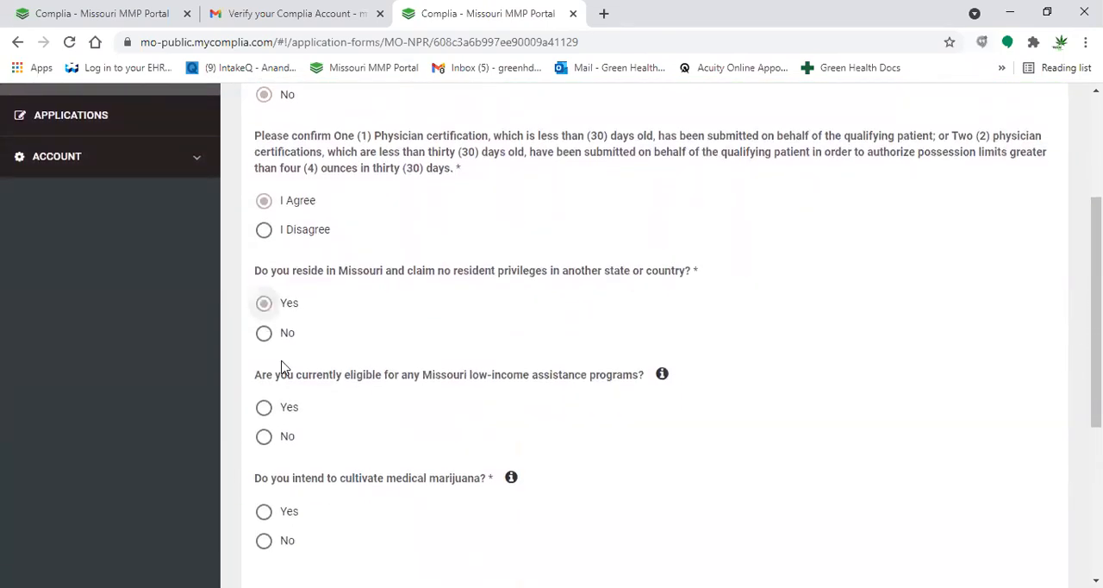
# - Answer No to being eligible for any Missouri low-income assistance programs
pyautogui.scroll(-1, 303, 448)
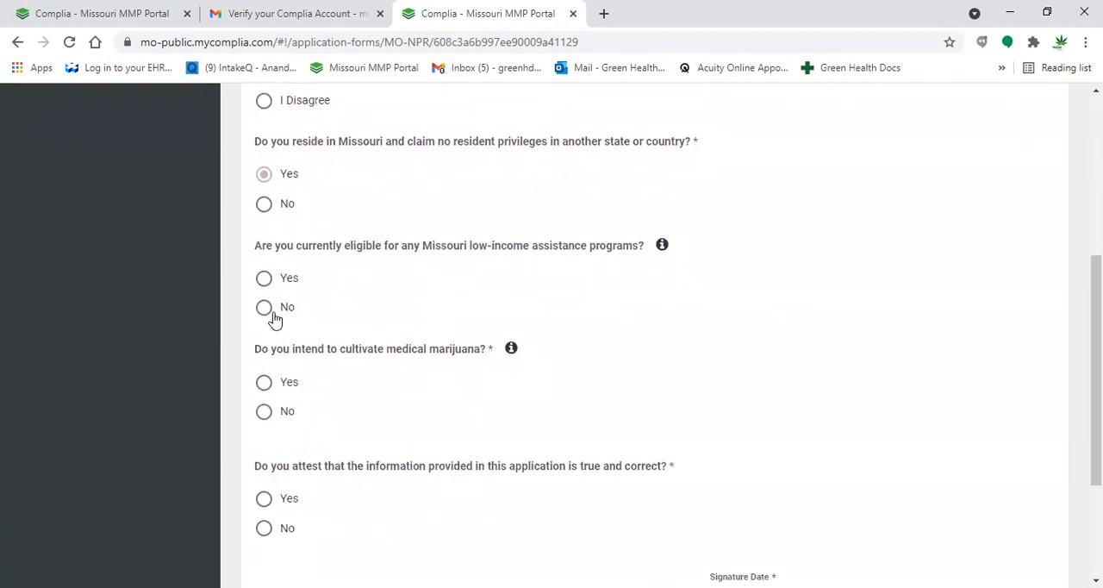
pyautogui.moveTo(275, 312); pyautogui.dragTo(312, 404)
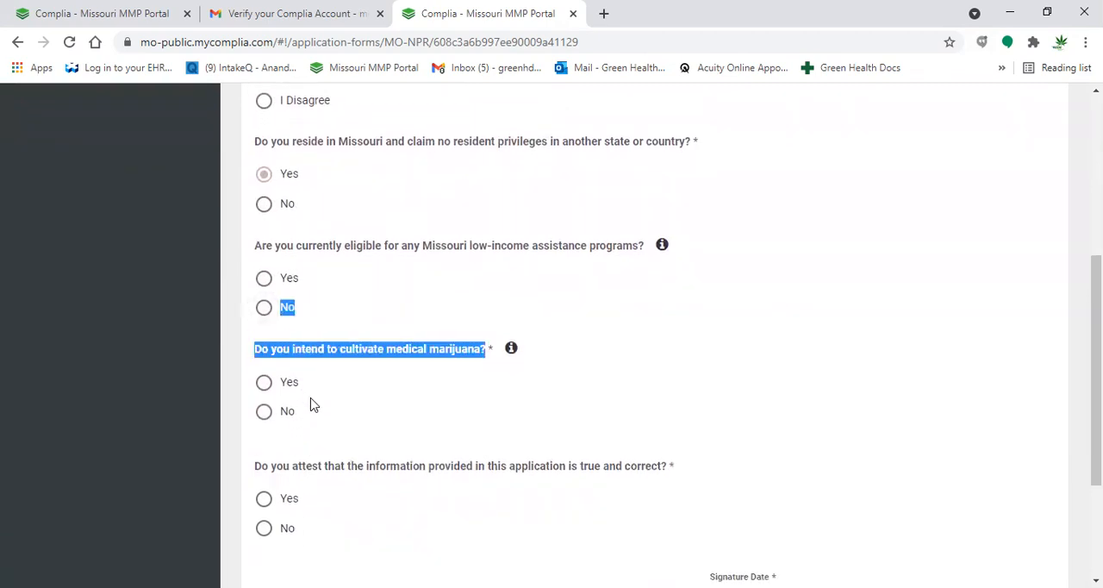
pyautogui.click(312, 405)
pyautogui.click(265, 310)
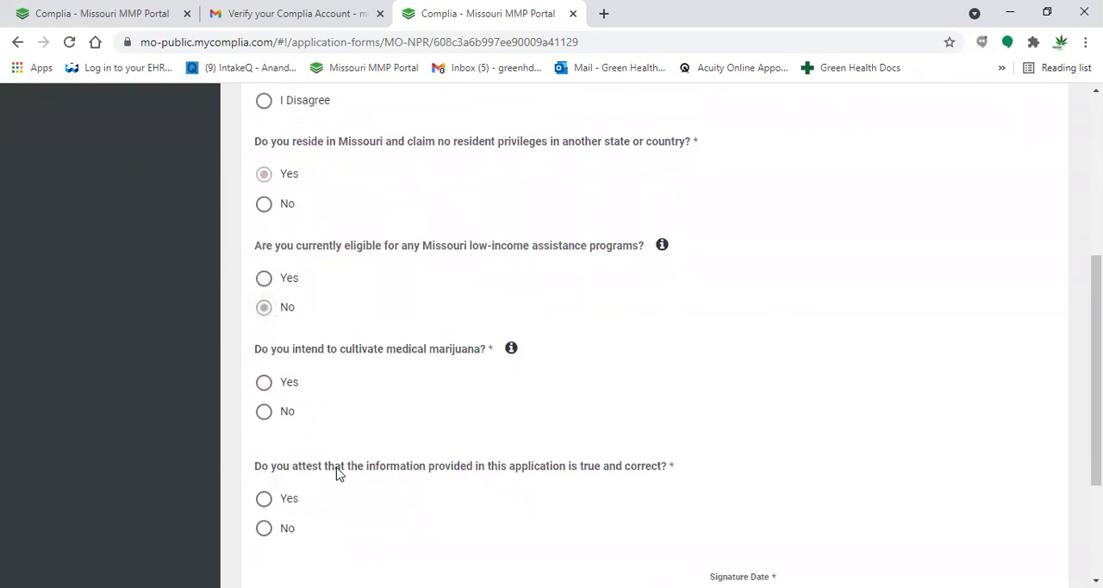
# - Answer Yes to intending to cultivate medical marijuana and read the help text for Cultivation Security Arrangements and Processes
pyautogui.scroll(-3, 336, 473)
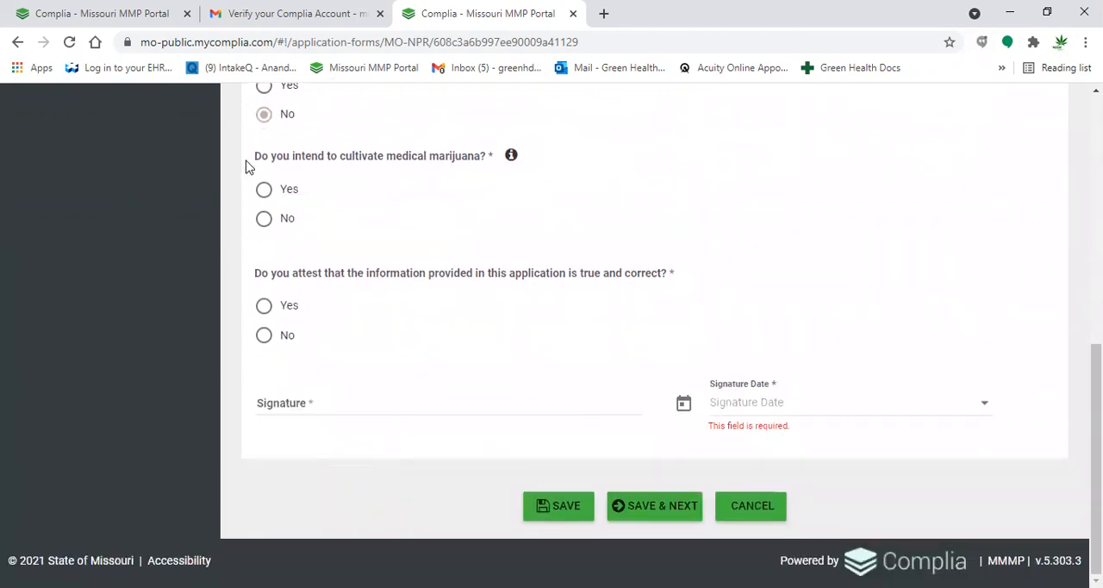
pyautogui.click(261, 191)
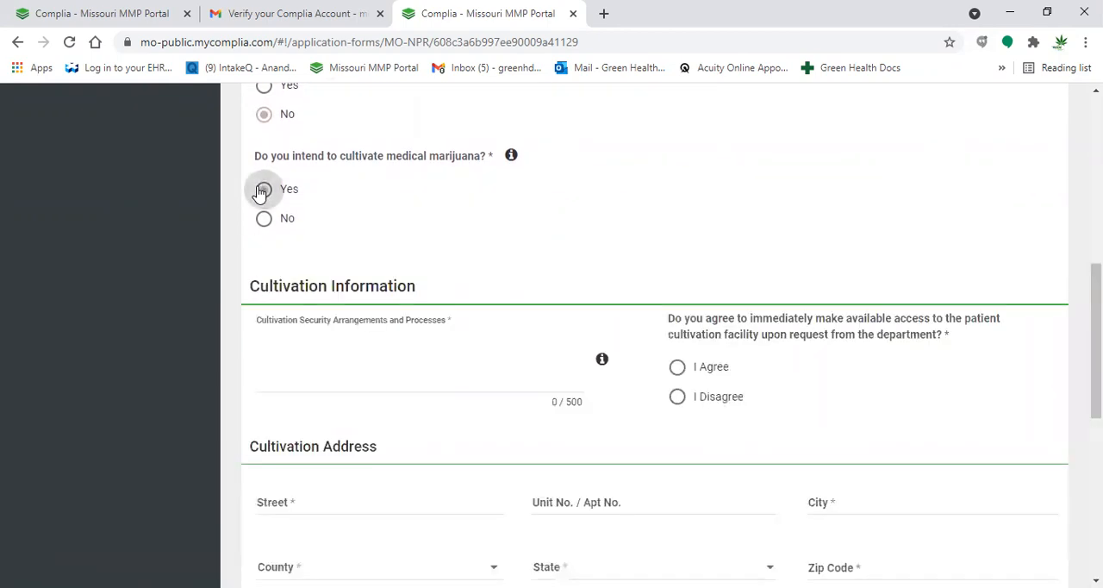
pyautogui.scroll(-1, 470, 414)
pyautogui.scroll(-1, 469, 413)
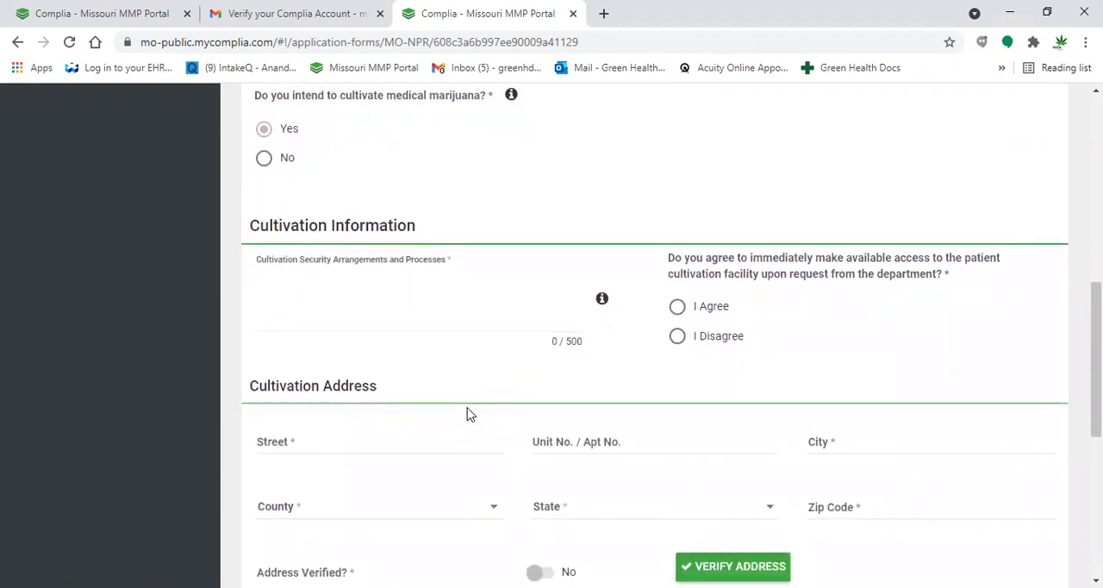
pyautogui.click(376, 290)
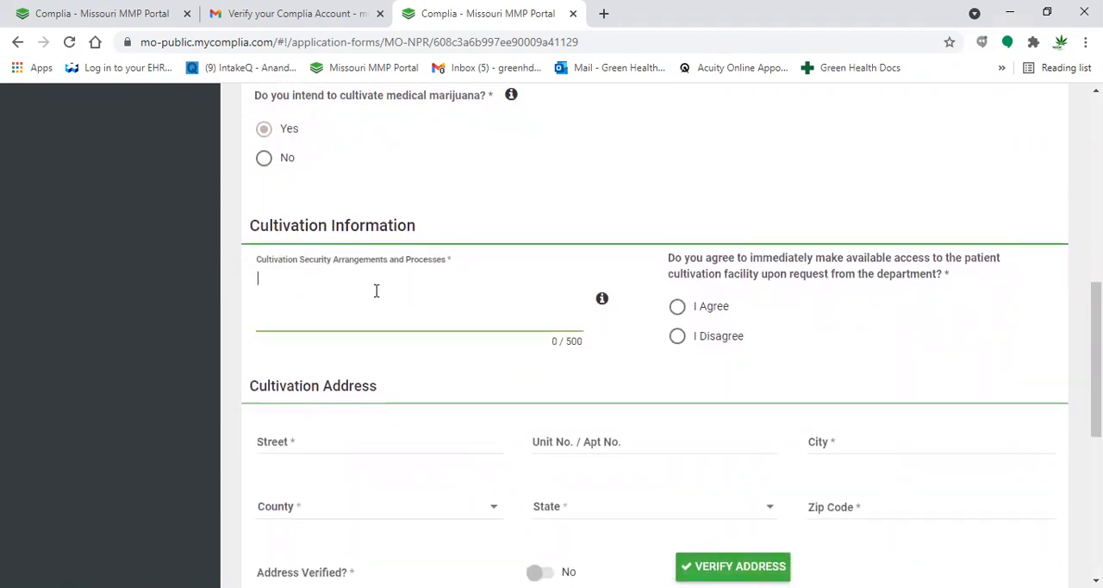
pyautogui.click(602, 302)
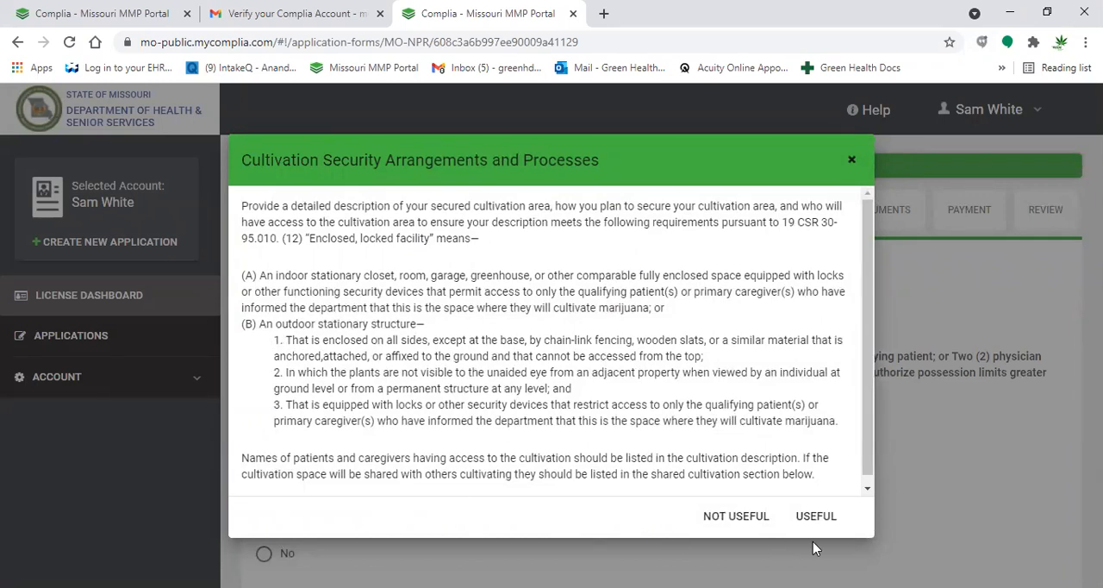
pyautogui.click(929, 508)
pyautogui.click(377, 282)
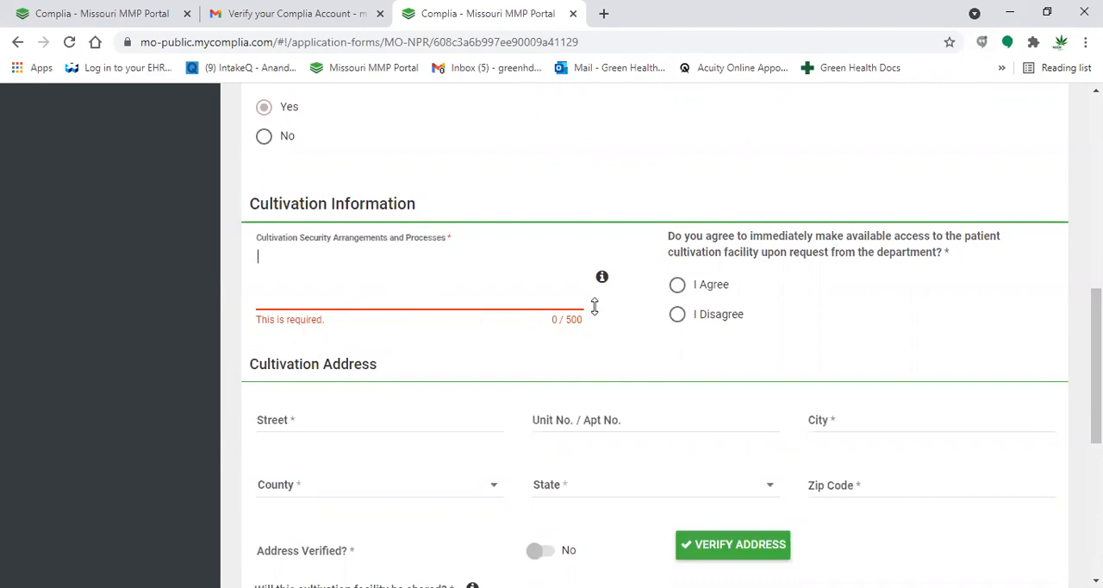
# - Agree to give the department access to the cultivation facility, try to verify the blank cultivation address and review the remaining cultivation questions
pyautogui.click(679, 288)
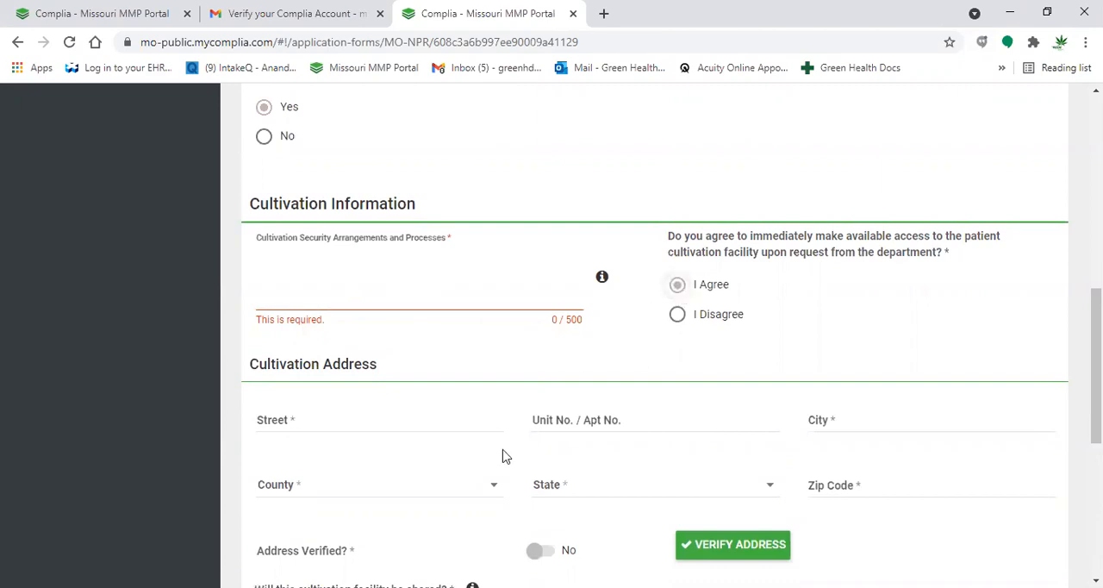
pyautogui.scroll(-1, 506, 456)
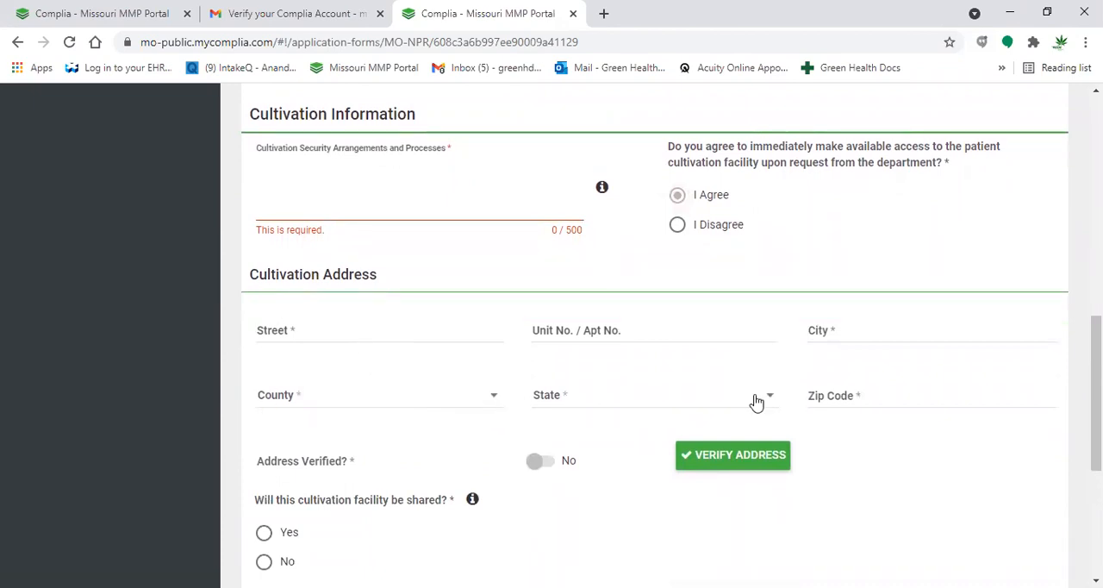
pyautogui.click(736, 467)
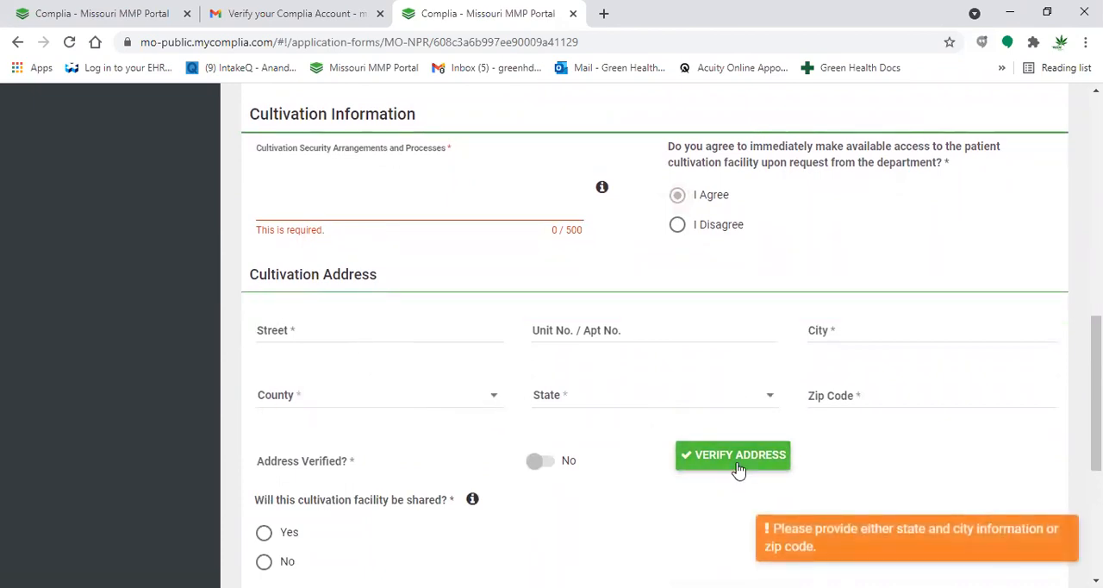
pyautogui.scroll(-2, 639, 515)
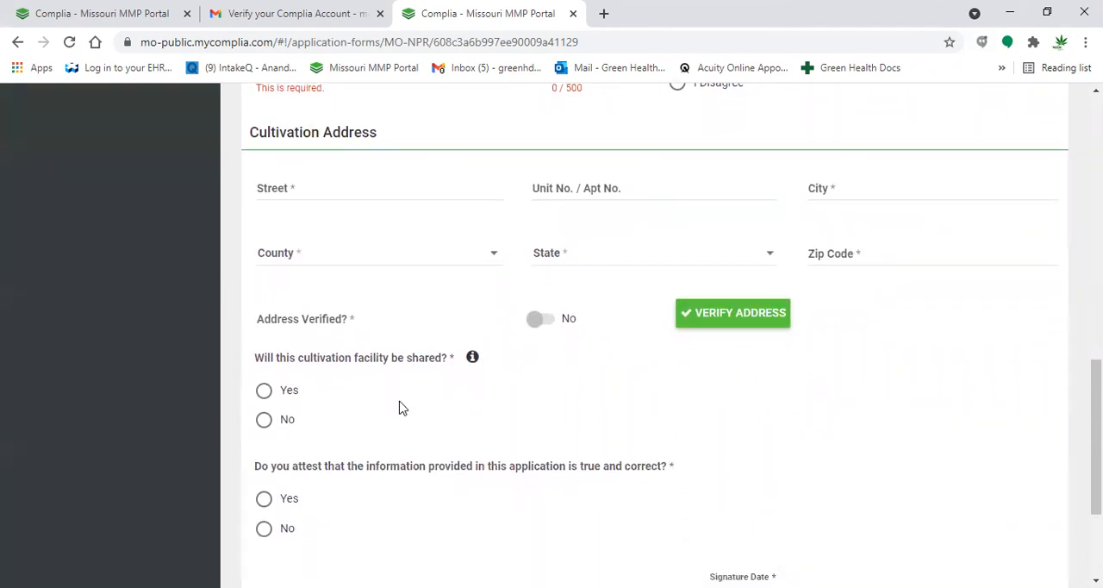
pyautogui.scroll(1, 397, 417)
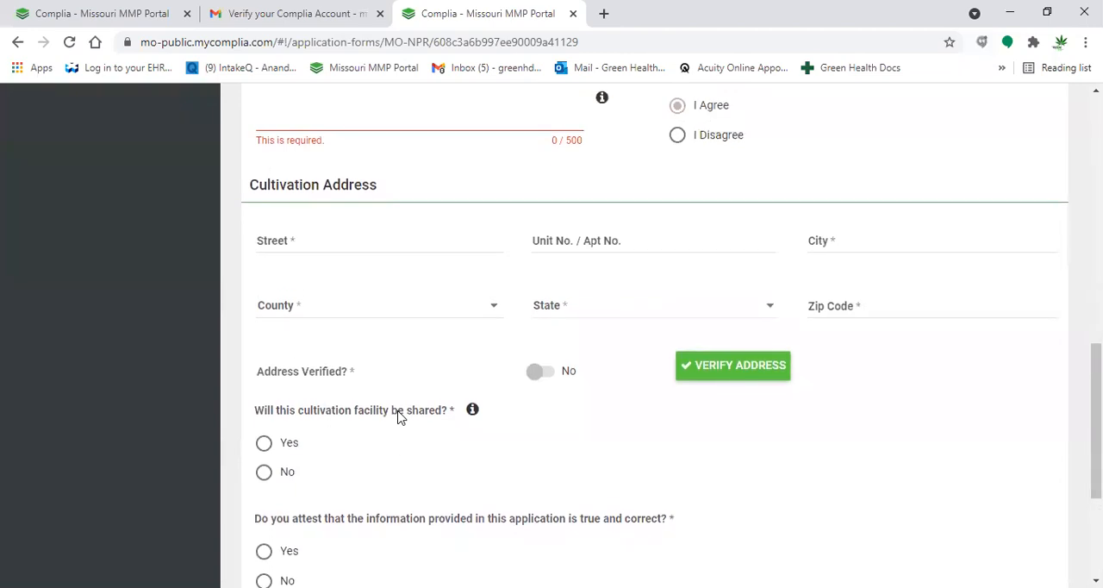
pyautogui.scroll(2, 397, 417)
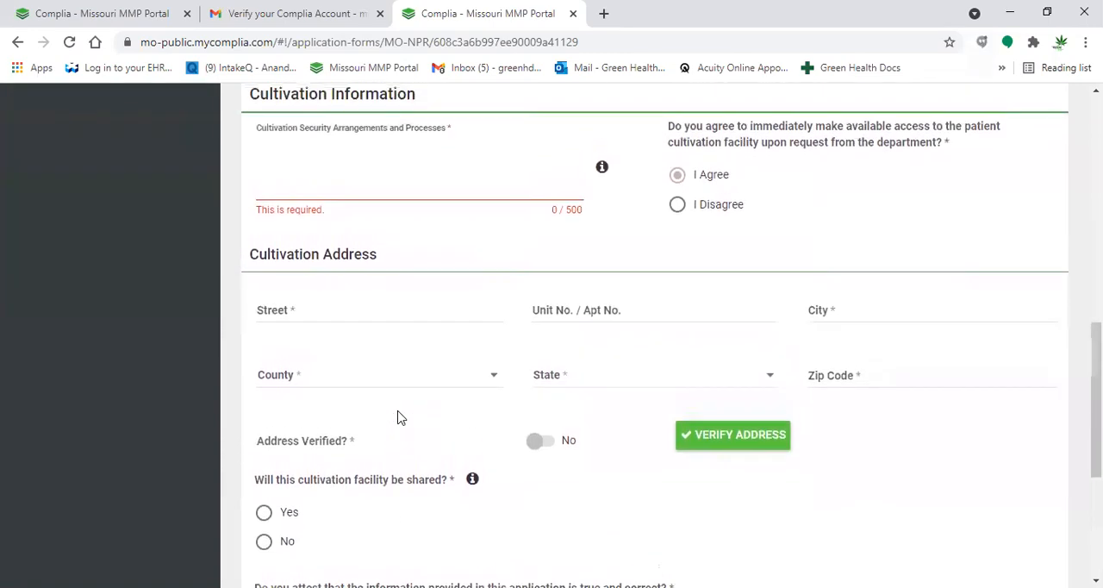
pyautogui.scroll(3, 397, 417)
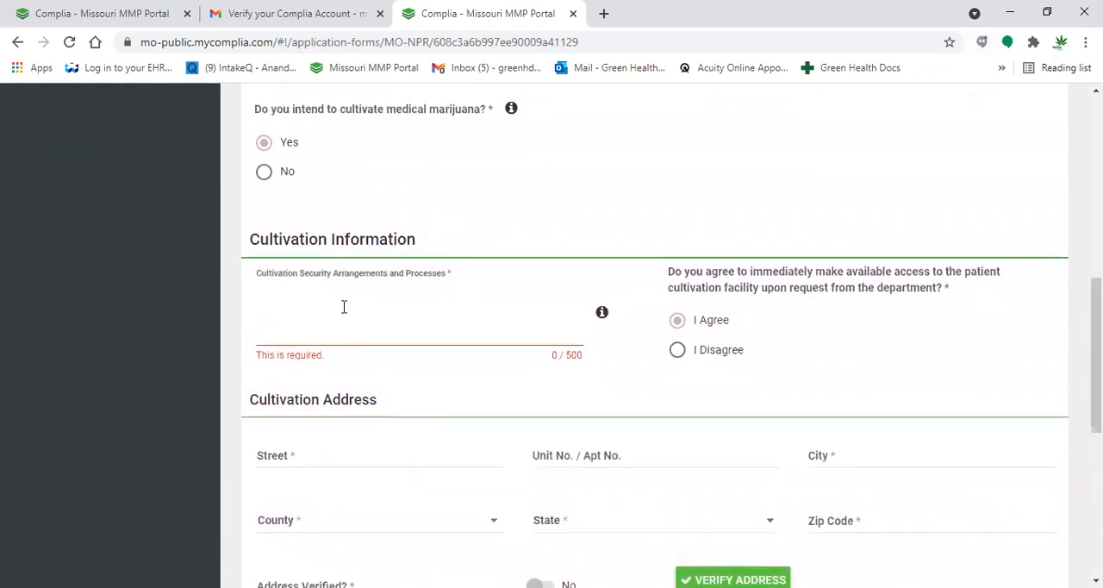
# - Answer No to intending to cultivate medical marijuana and Yes to attesting that the application information is true and correct
pyautogui.click(267, 175)
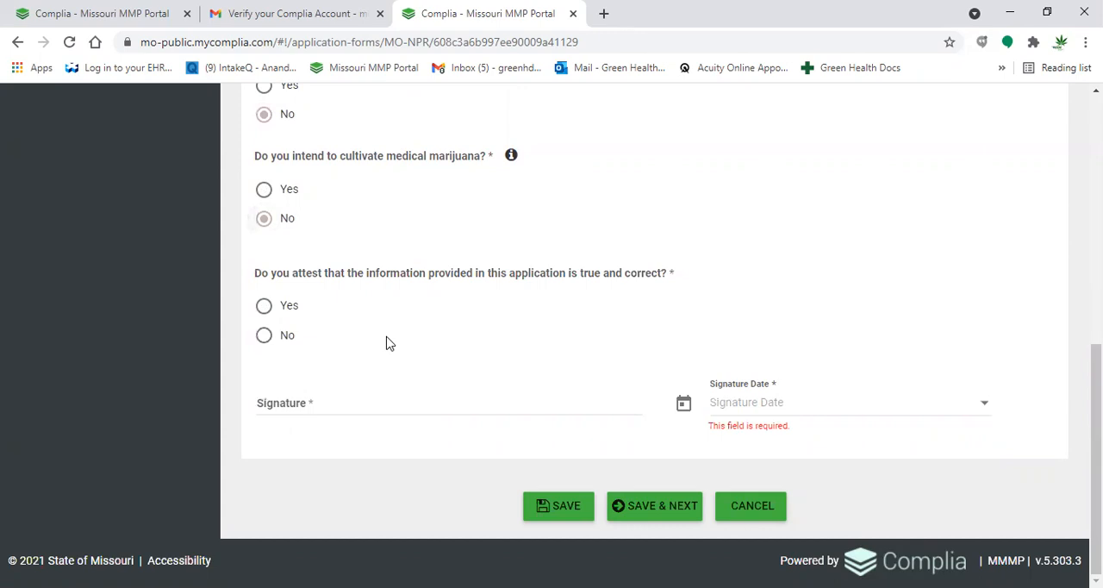
pyautogui.click(289, 308)
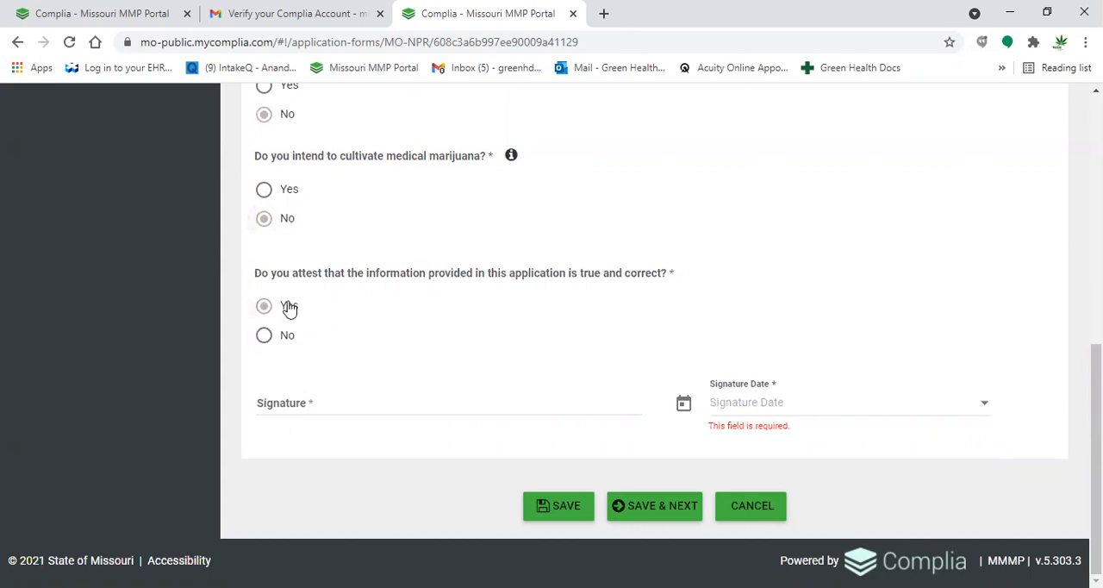
# - Sign with the patient's full name, dated 04/30/2021, then save and continue to the documents
pyautogui.click(337, 406)
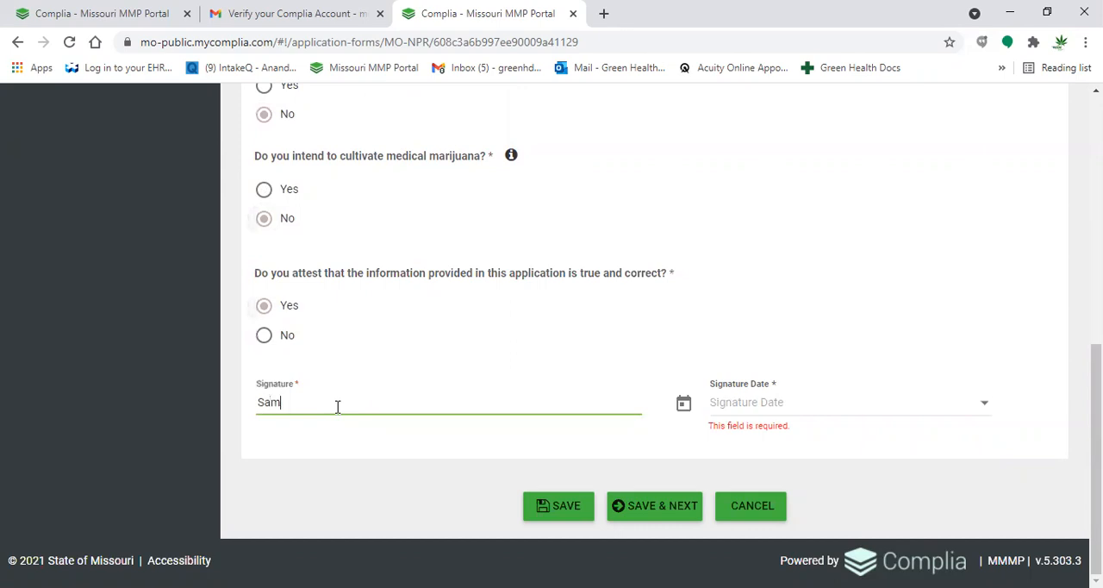
pyautogui.click(750, 404)
pyautogui.write('04/30/2021')
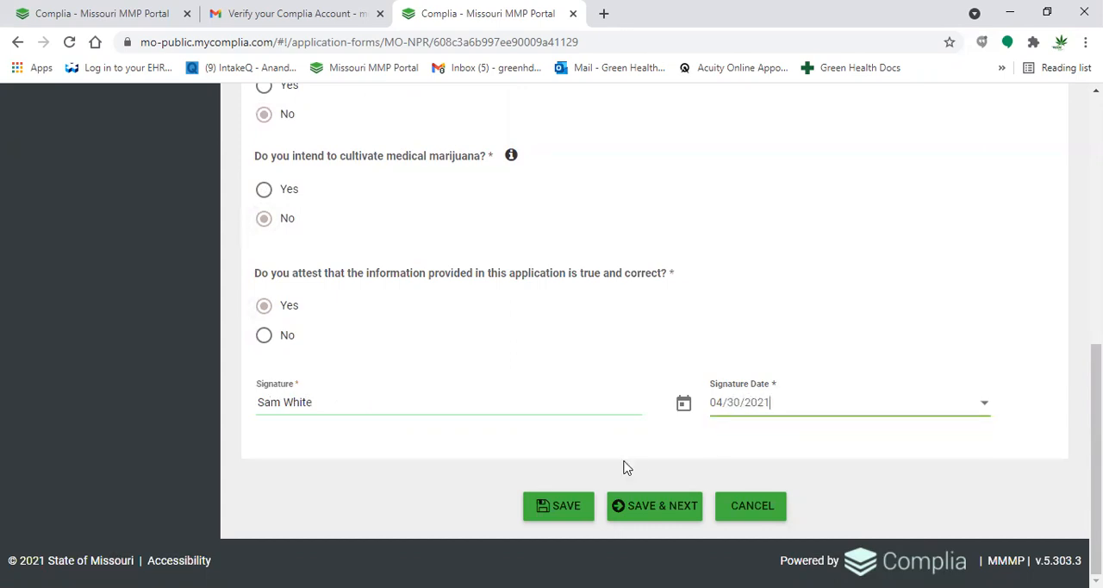
pyautogui.click(645, 515)
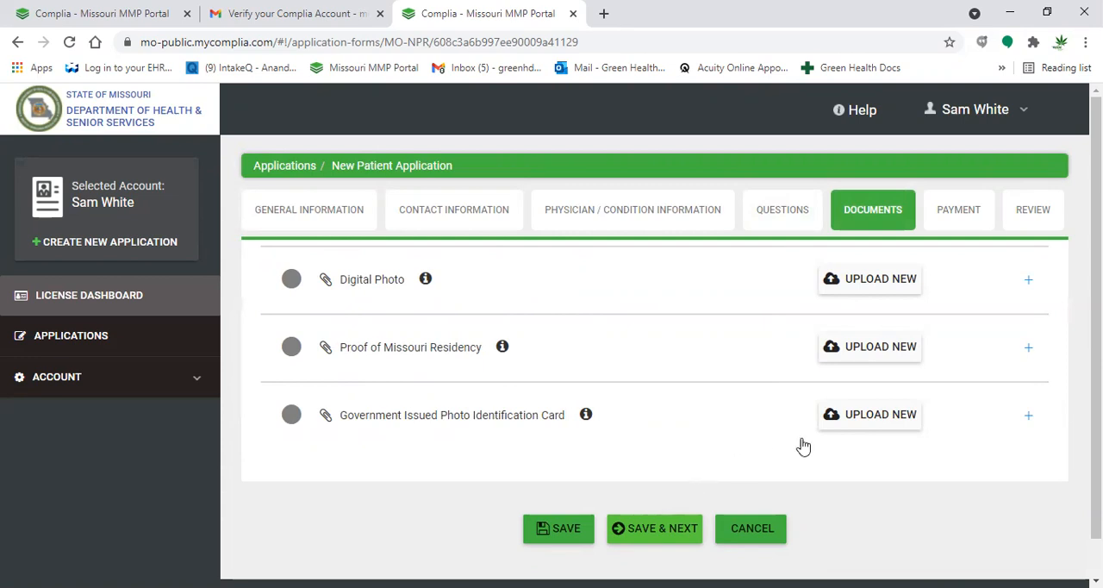
pyautogui.click(868, 279)
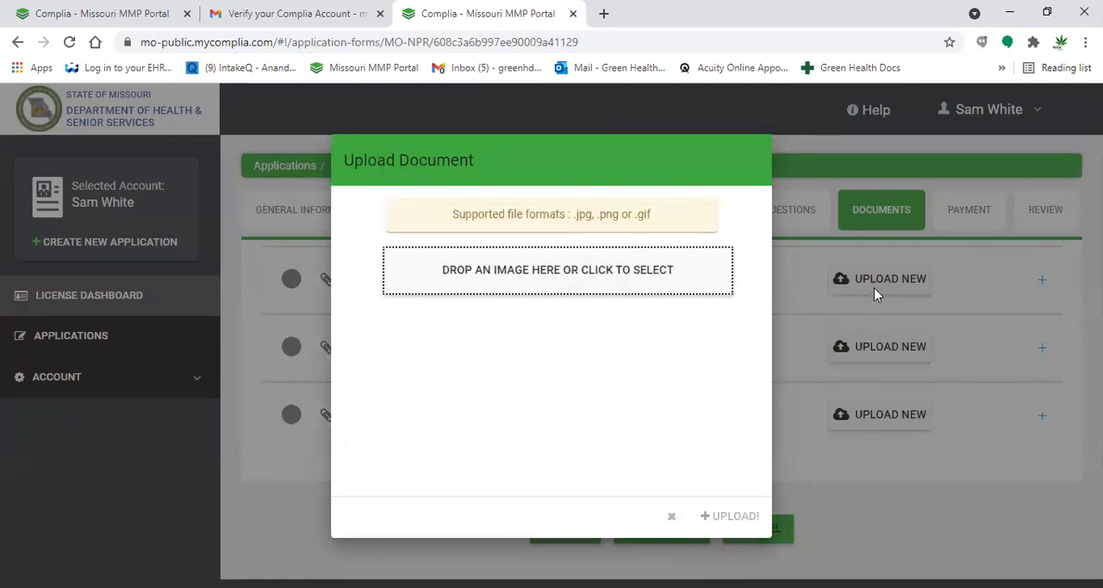
pyautogui.click(616, 291)
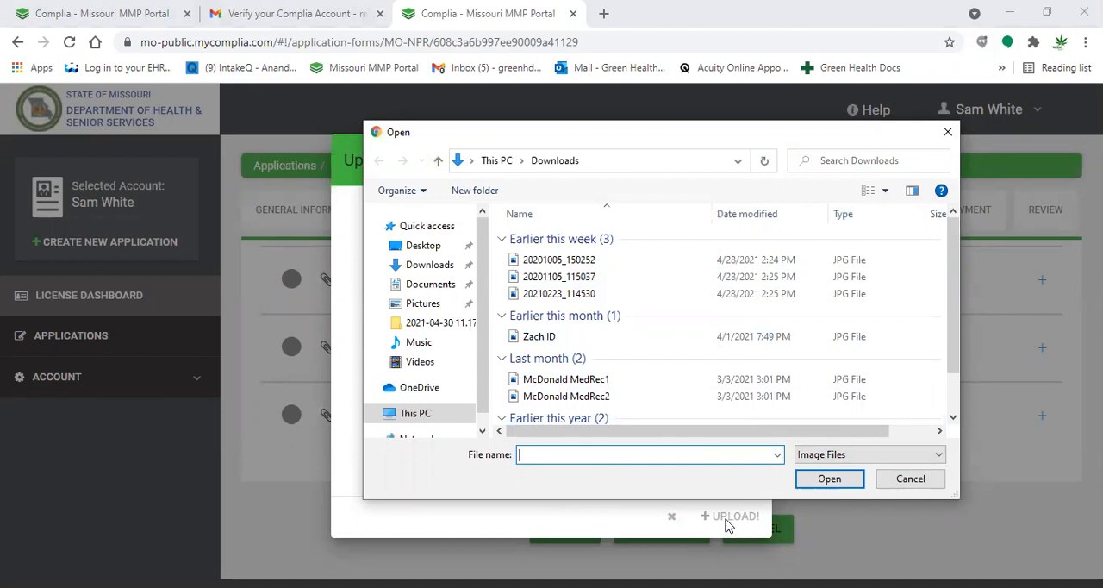
pyautogui.click(931, 485)
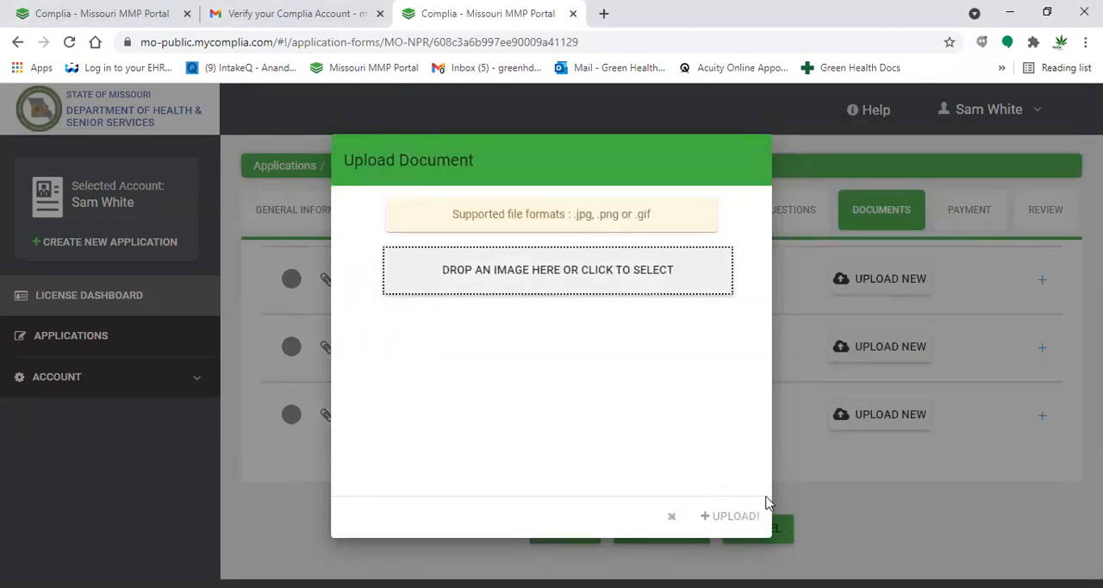
pyautogui.click(842, 481)
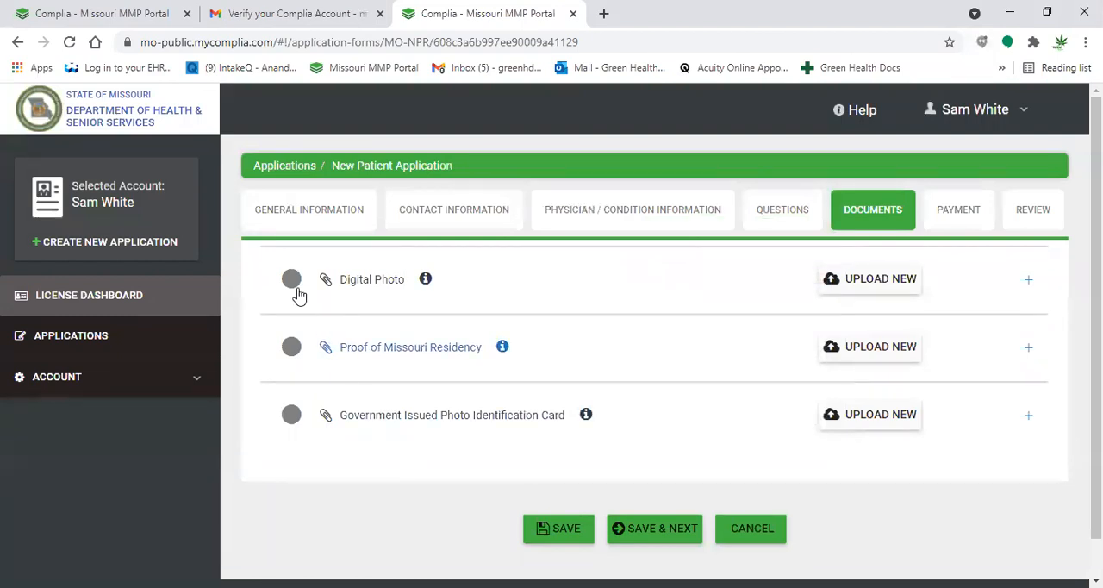
# - Expand and collapse the Digital Photo entry, and read its help text on photo requirements
pyautogui.moveTo(292, 284)
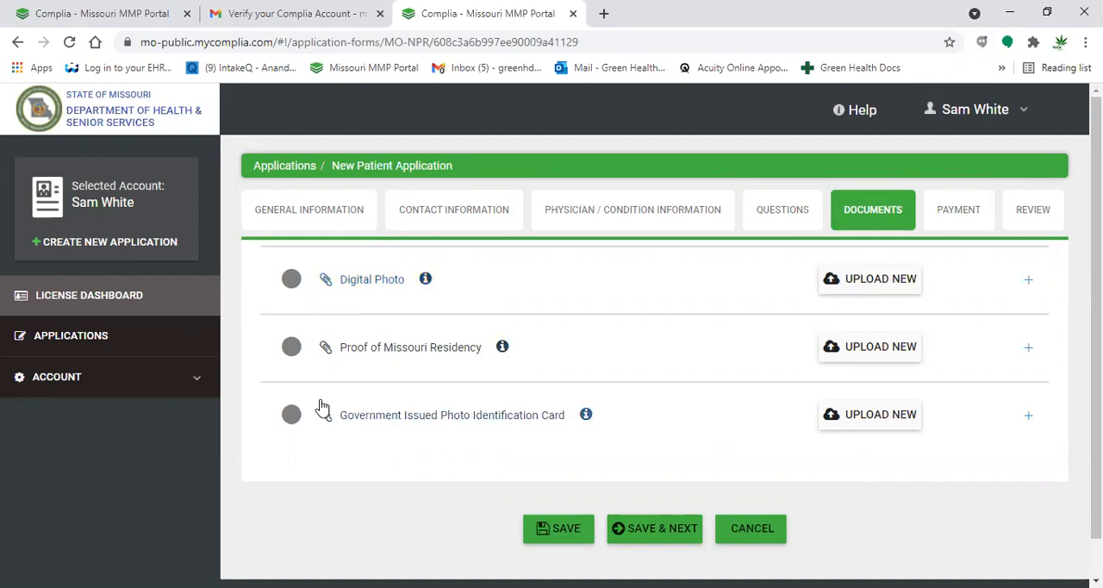
pyautogui.click(374, 282)
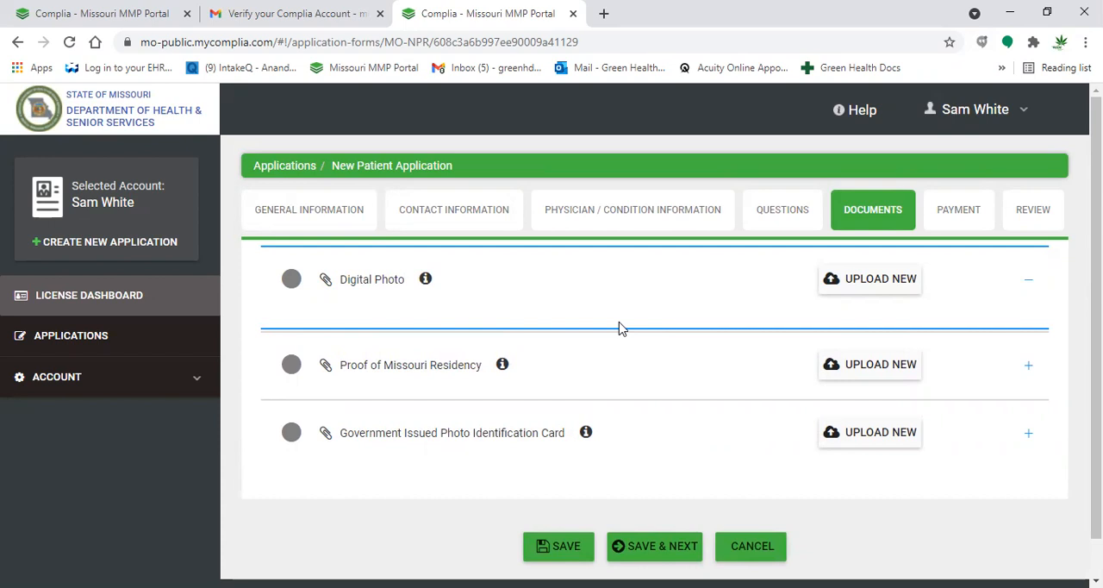
pyautogui.click(384, 277)
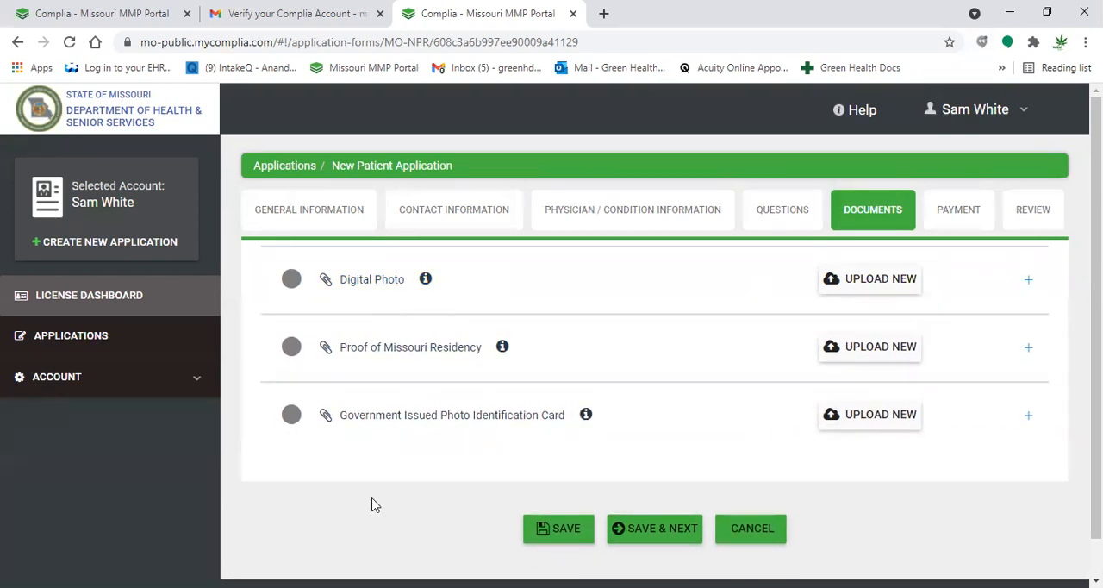
pyautogui.click(426, 279)
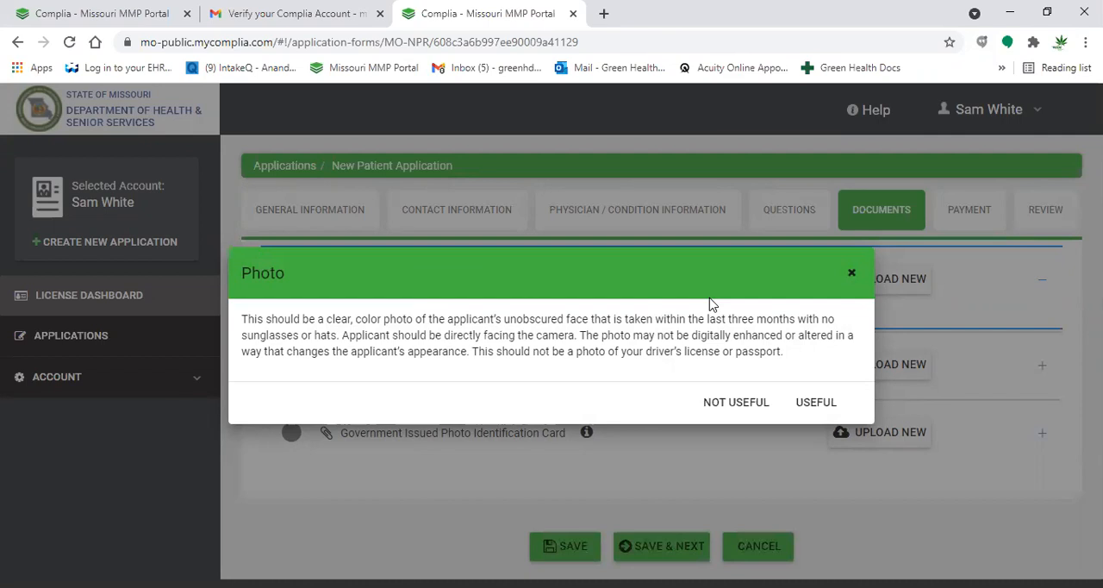
pyautogui.click(852, 274)
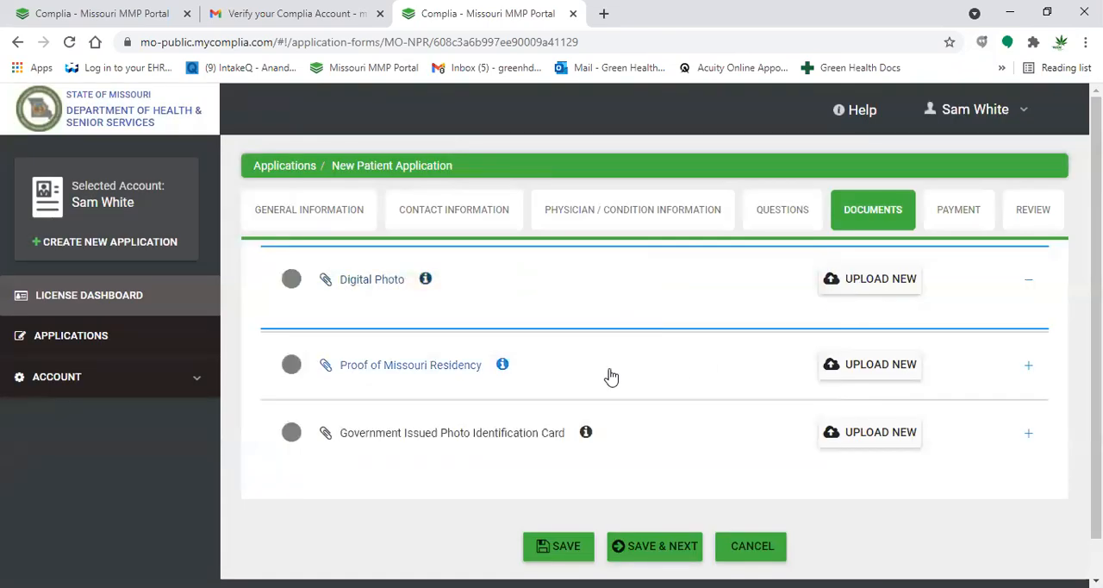
# - Read the help texts for Proof of Missouri Residency and Government Issued Photo Identification Card
pyautogui.click(504, 364)
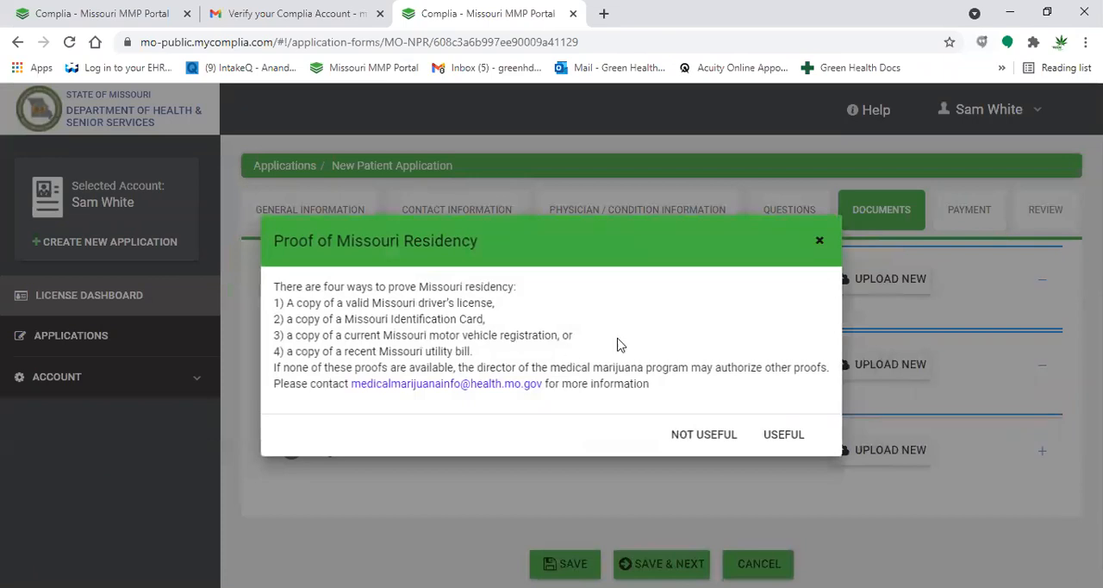
pyautogui.click(818, 242)
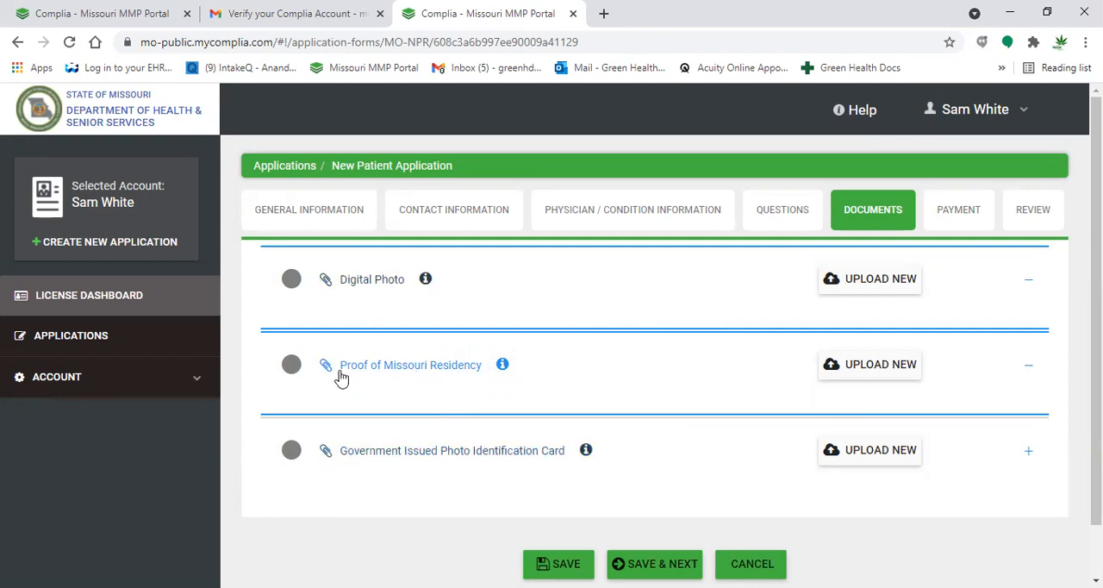
pyautogui.moveTo(293, 366)
pyautogui.click(401, 369)
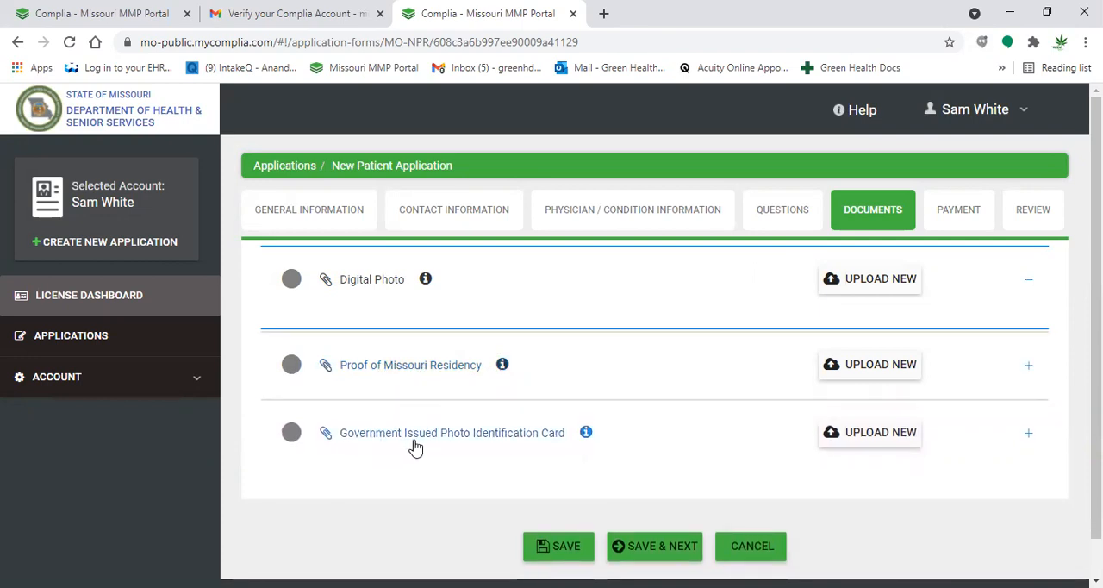
pyautogui.click(586, 433)
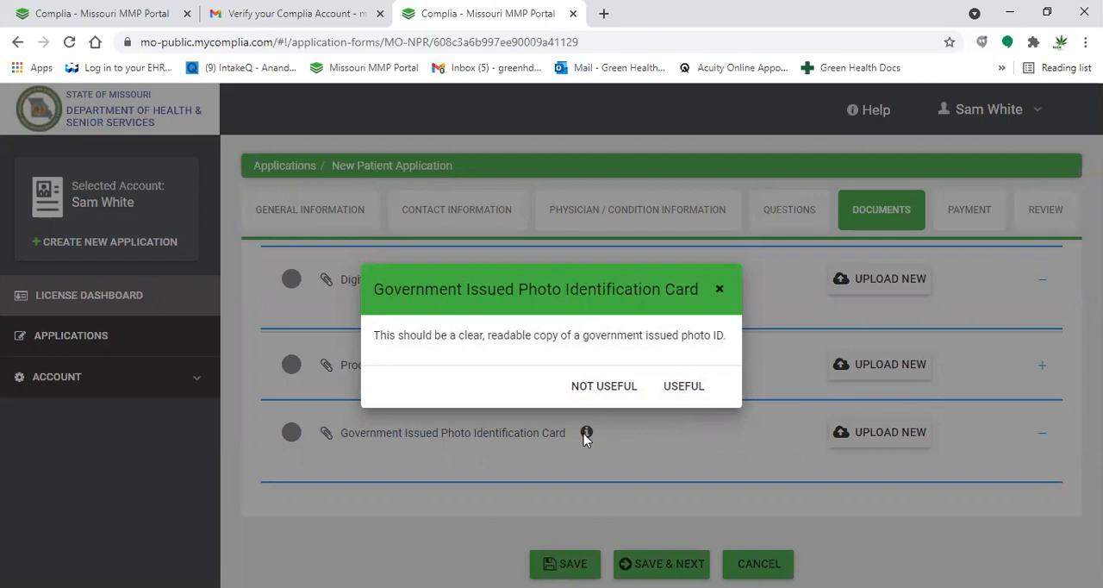
pyautogui.click(659, 441)
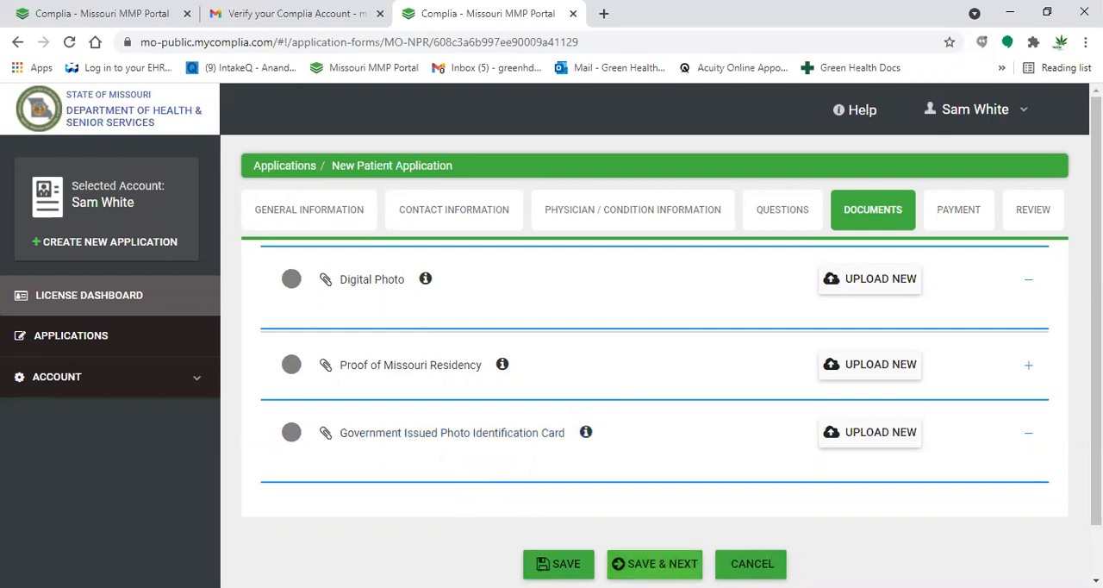
# - Save the documents section without uploads, choose Credit Card as the payment option, and save and continue to the review
pyautogui.click(653, 564)
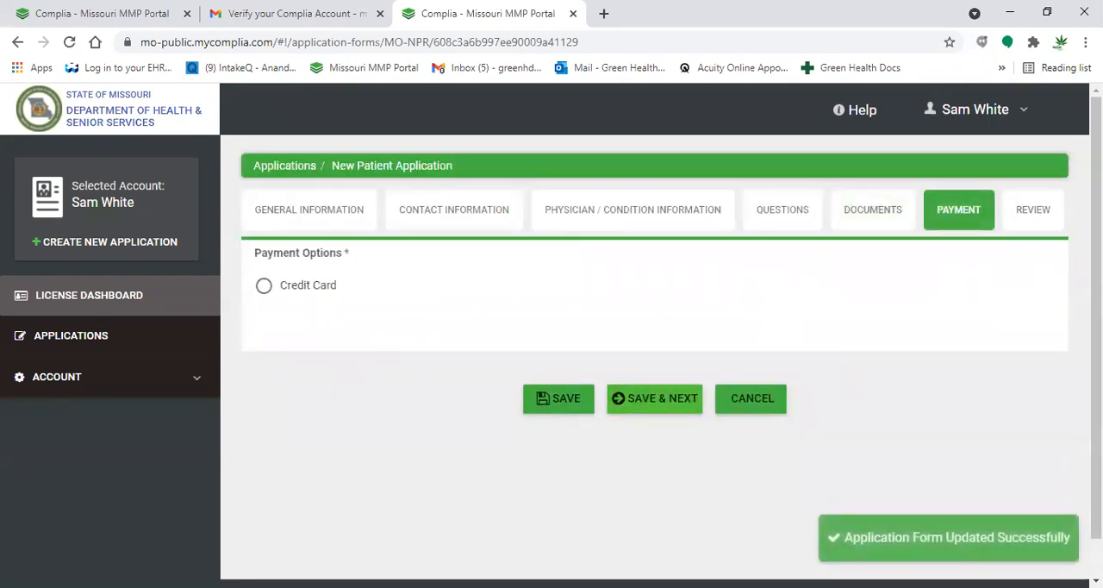
pyautogui.click(295, 297)
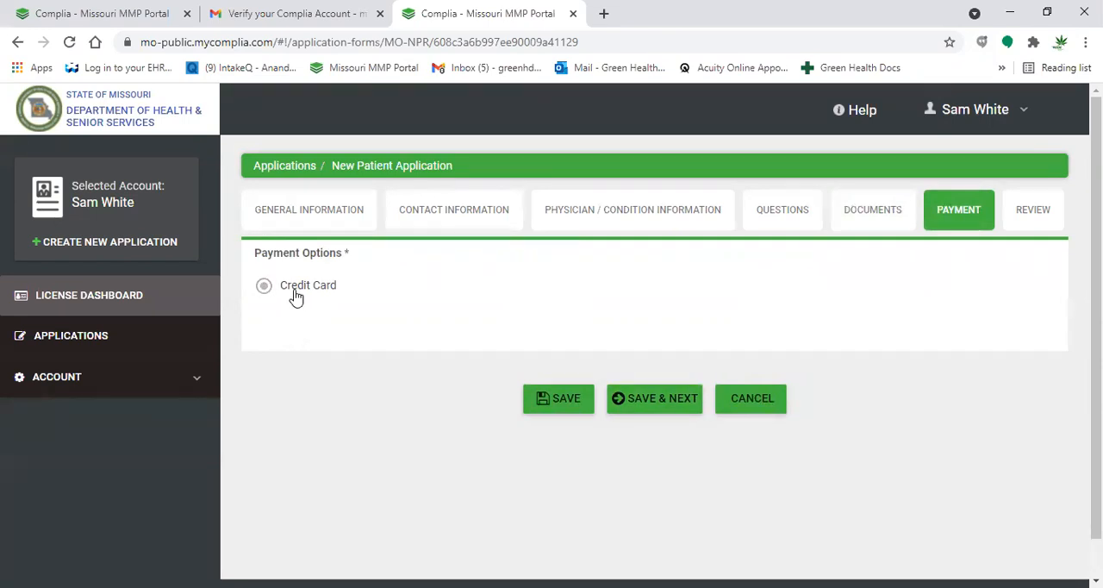
pyautogui.click(637, 399)
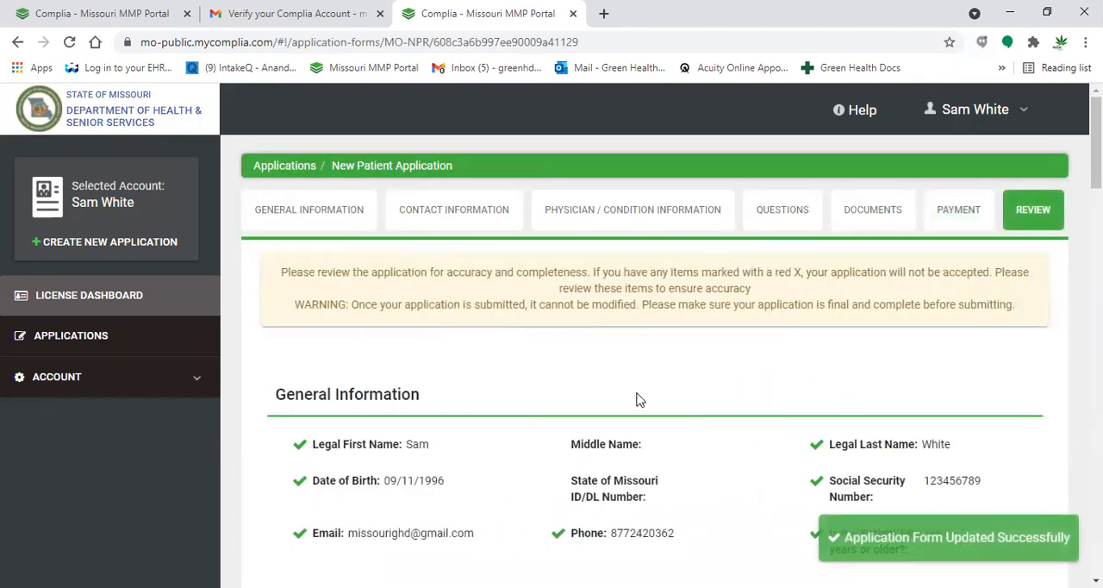
# - Review the application summary from General Information through Payment, checking which items are marked complete or missing
pyautogui.scroll(-1, 637, 399)
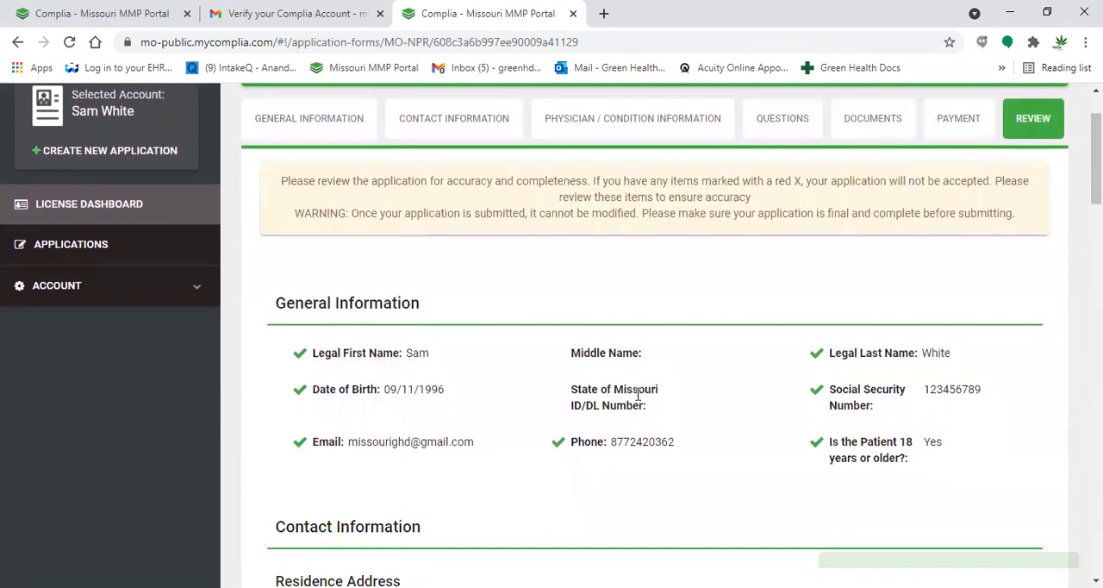
pyautogui.scroll(-1, 638, 392)
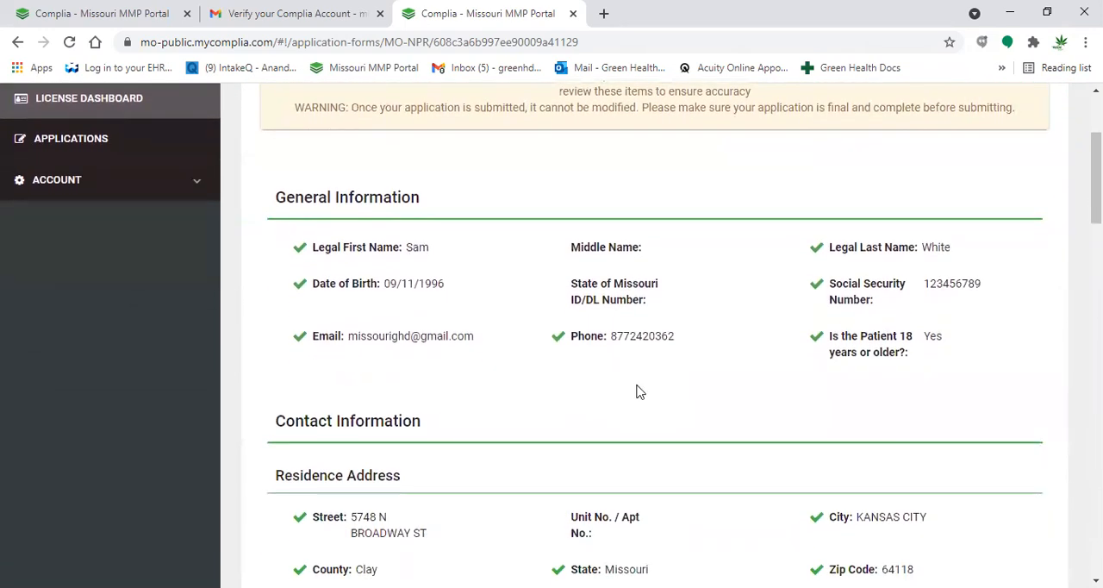
pyautogui.scroll(-1, 637, 387)
pyautogui.scroll(-1, 636, 390)
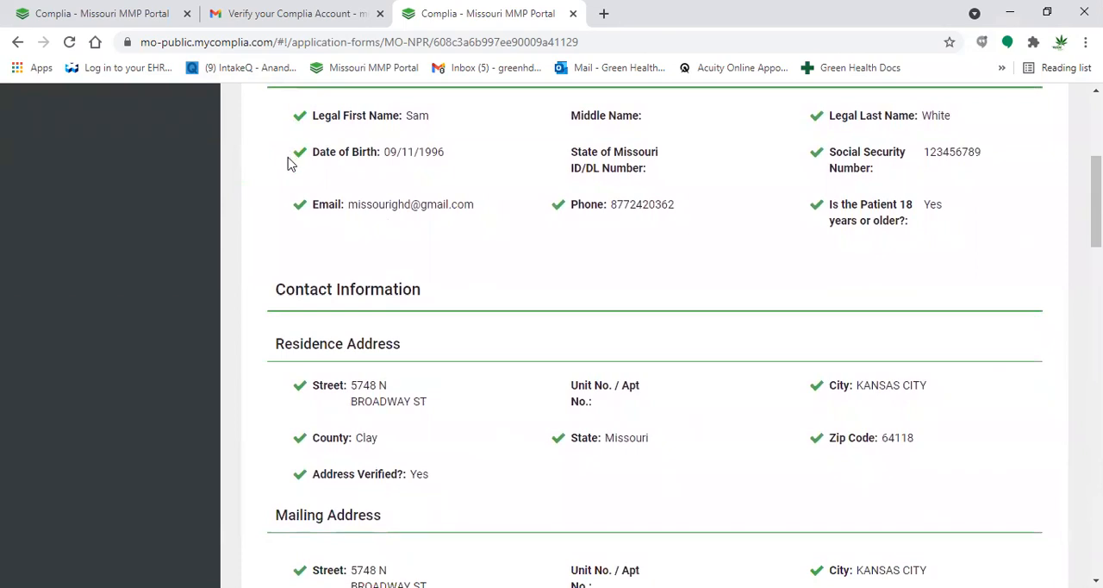
pyautogui.scroll(-4, 295, 468)
pyautogui.scroll(-5, 295, 471)
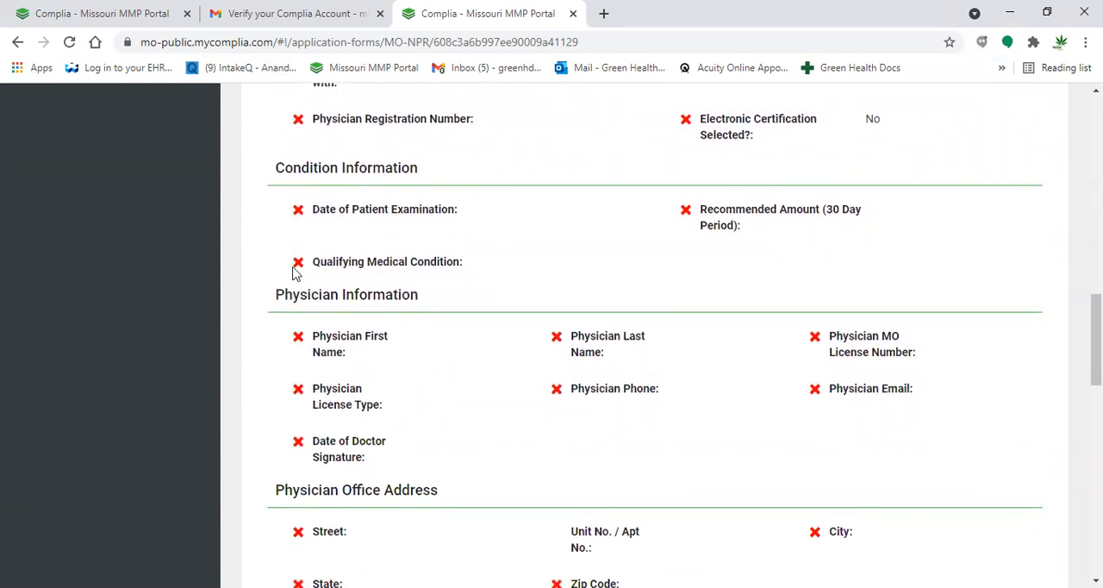
pyautogui.scroll(3, 290, 241)
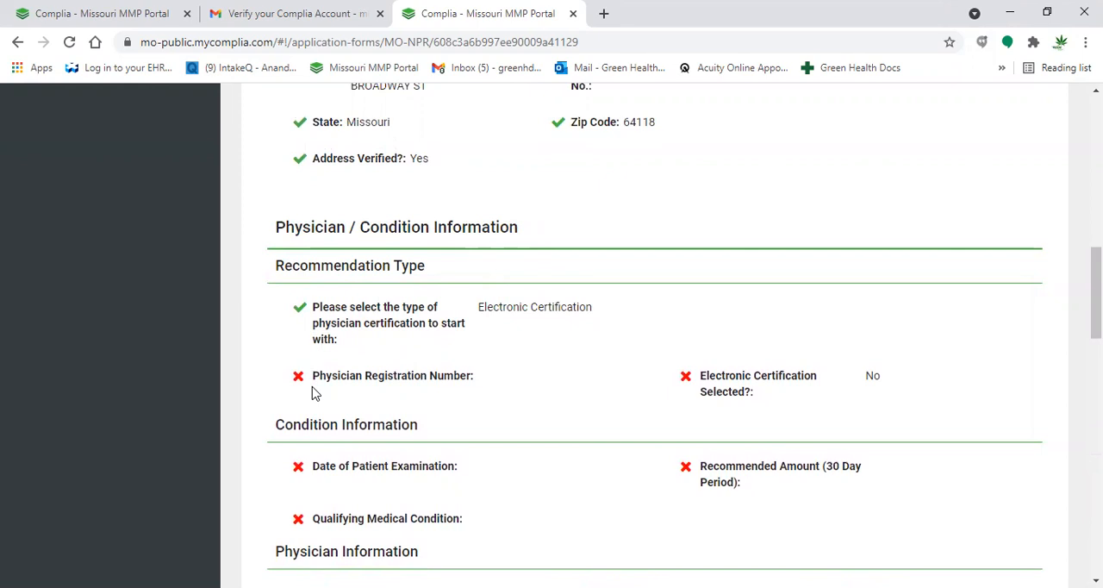
pyautogui.scroll(-5, 315, 393)
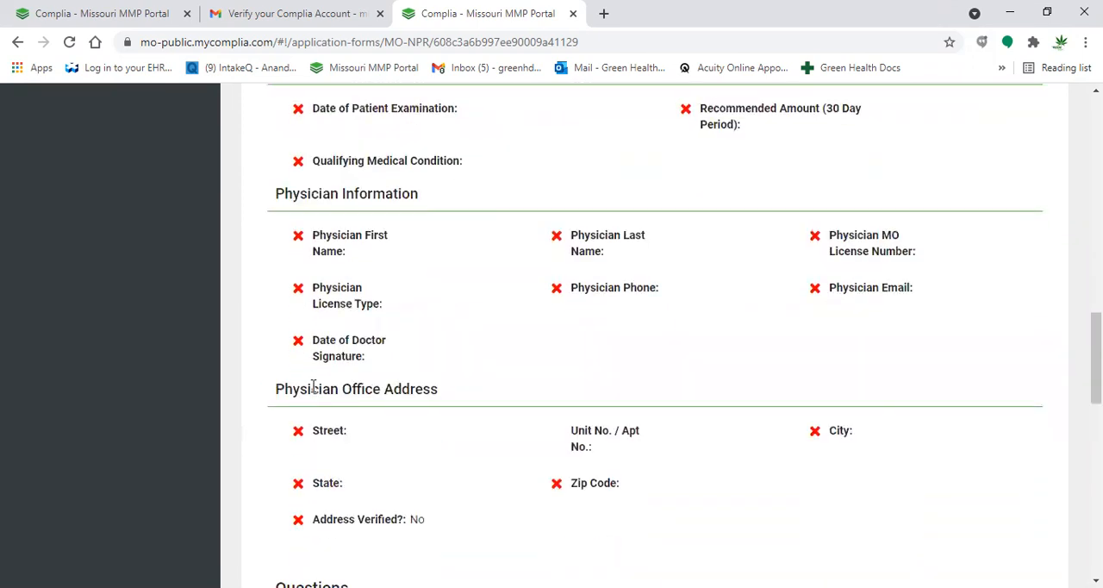
pyautogui.scroll(-5, 314, 388)
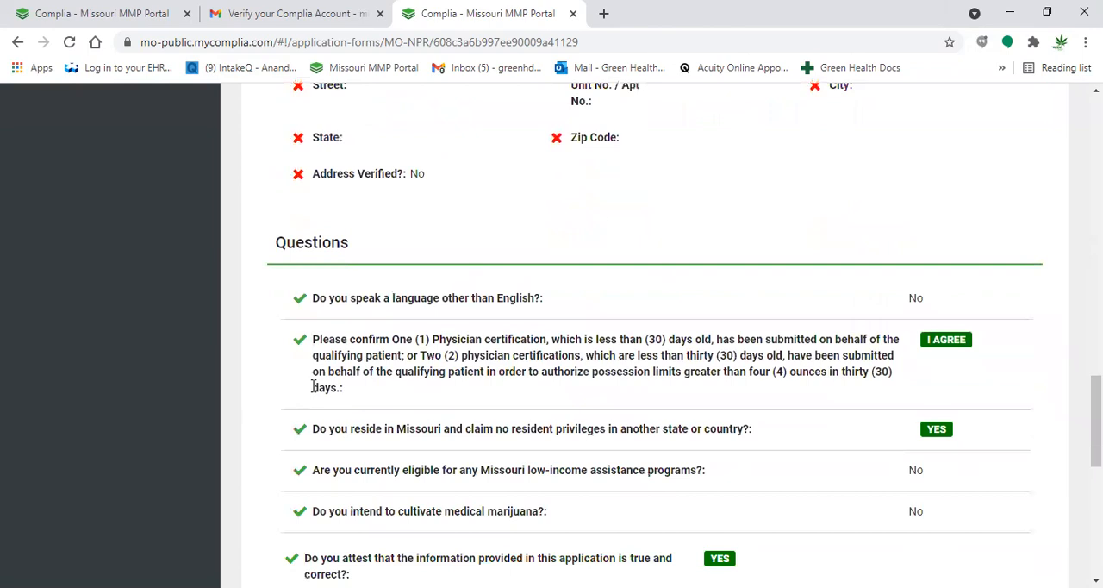
pyautogui.scroll(-3, 315, 389)
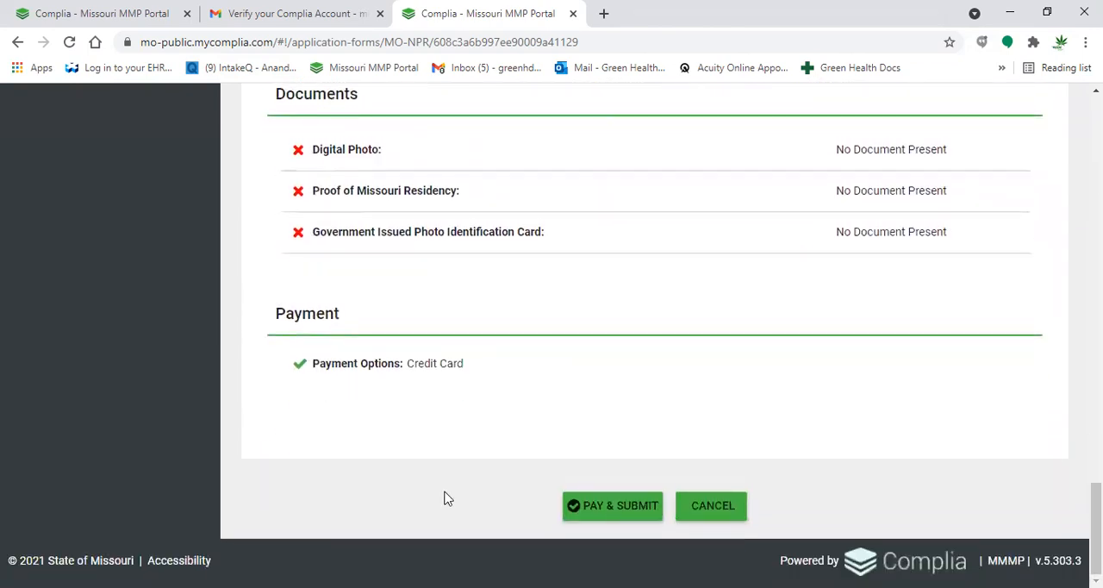